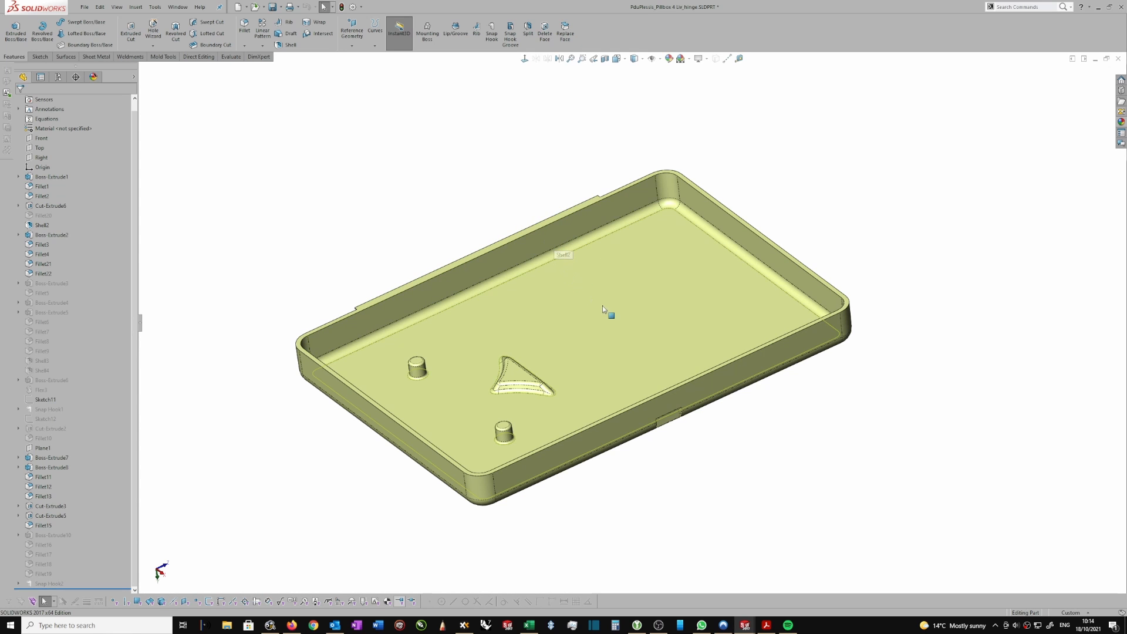
click(554, 221)
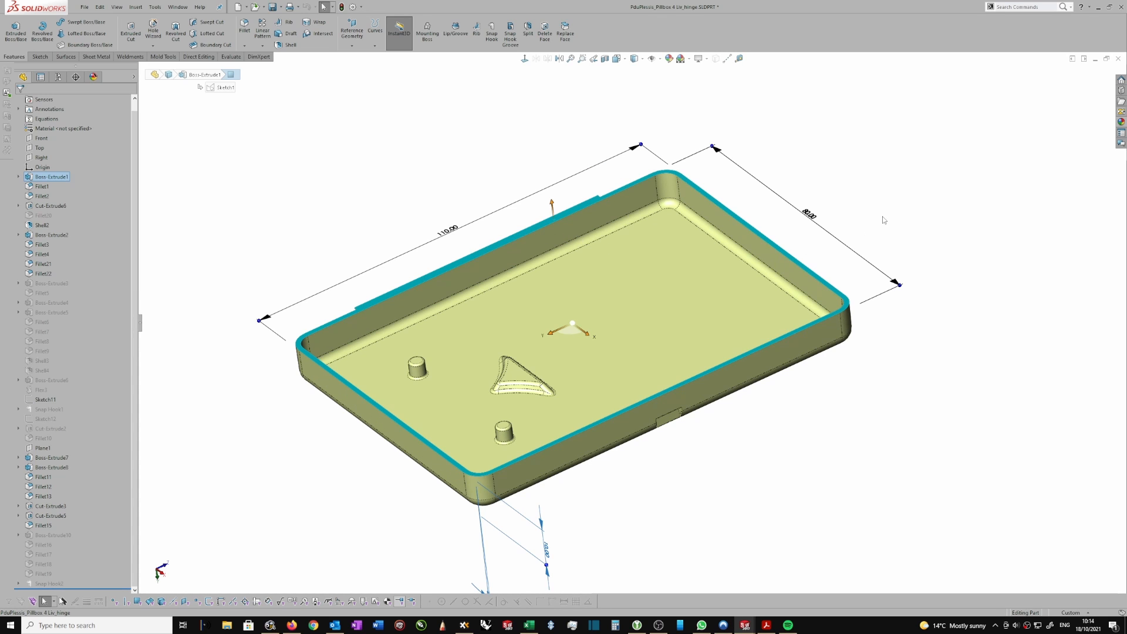
click(735, 197)
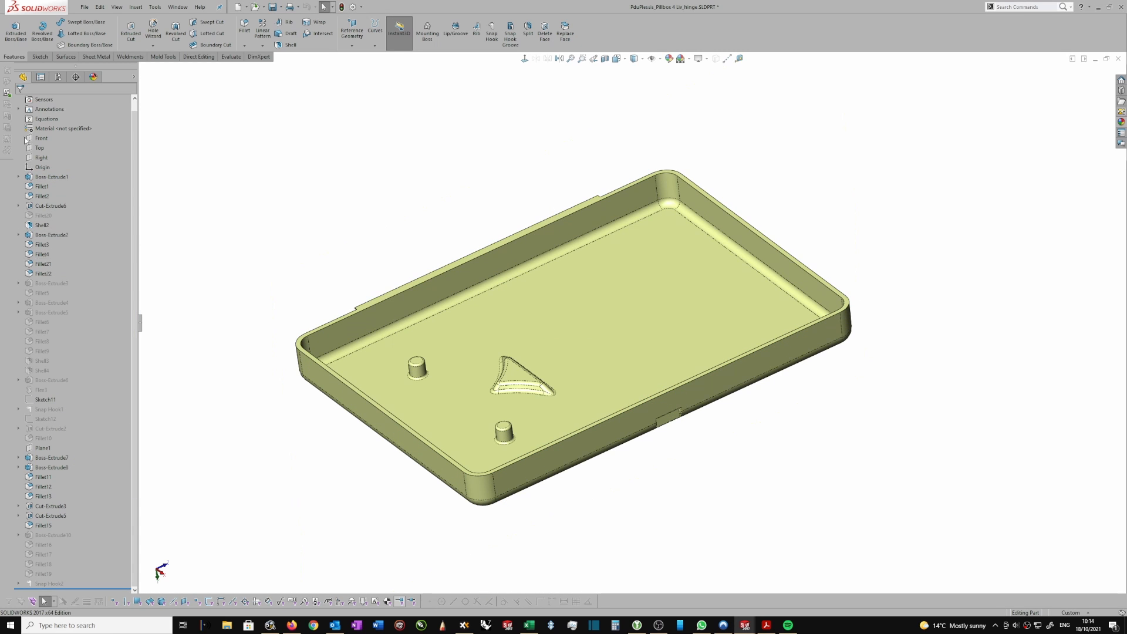
scroll(557, 251, up, 1)
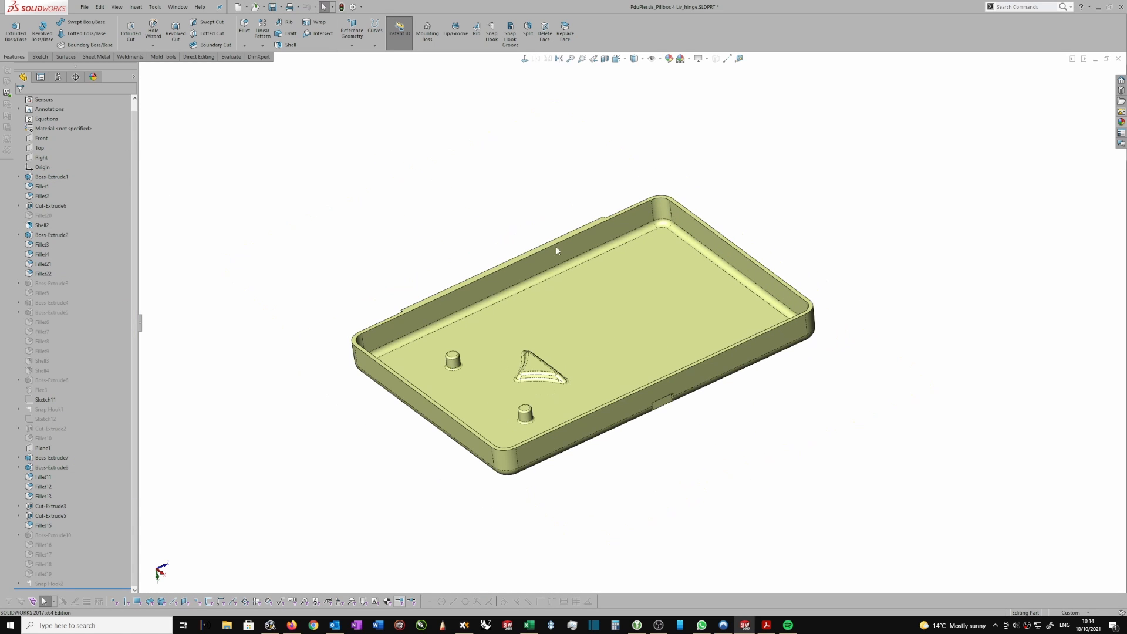
middle_drag(532, 187, 527, 181)
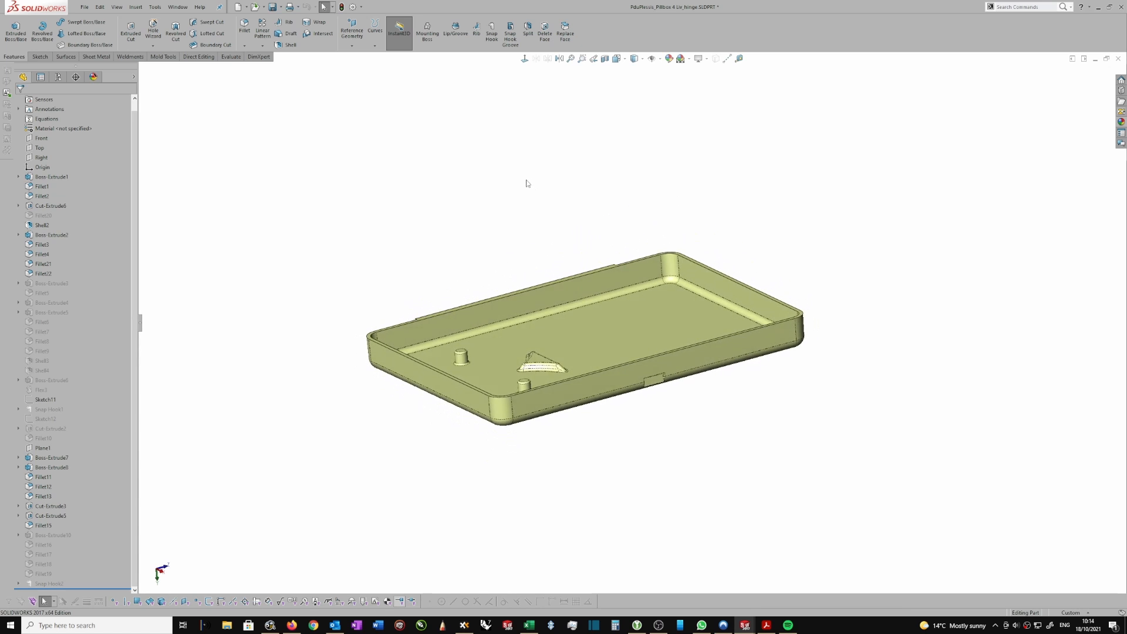
Start a sketch on the Top plane and view it squarely from the tray's open side.
click(43, 150)
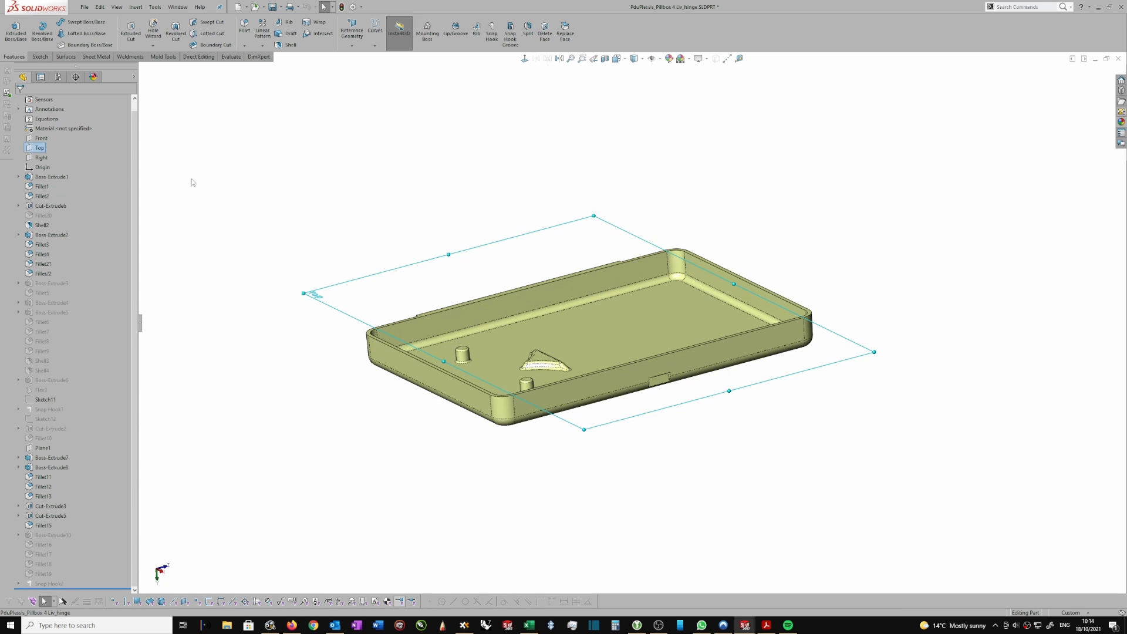
scroll(359, 223, down, 2)
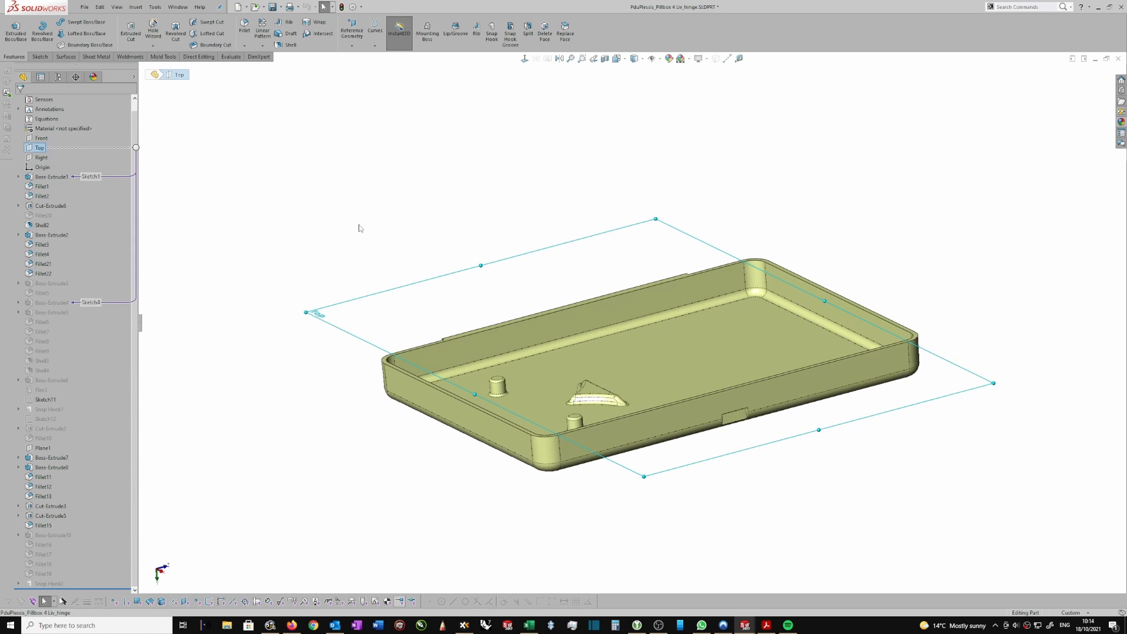
right_click(506, 268)
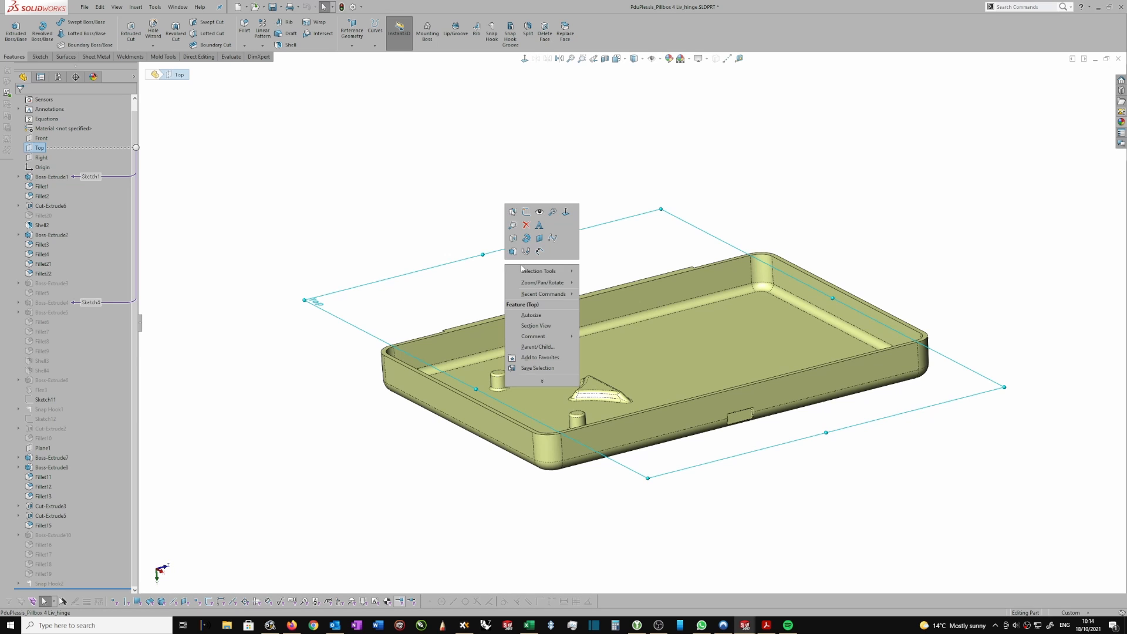
click(526, 212)
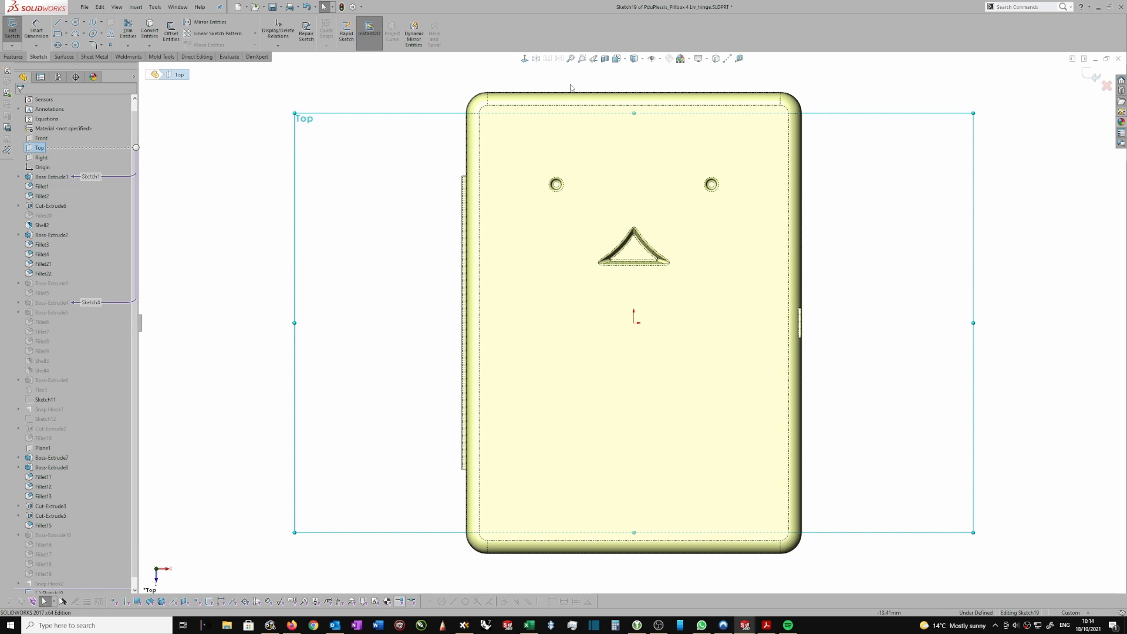
click(524, 59)
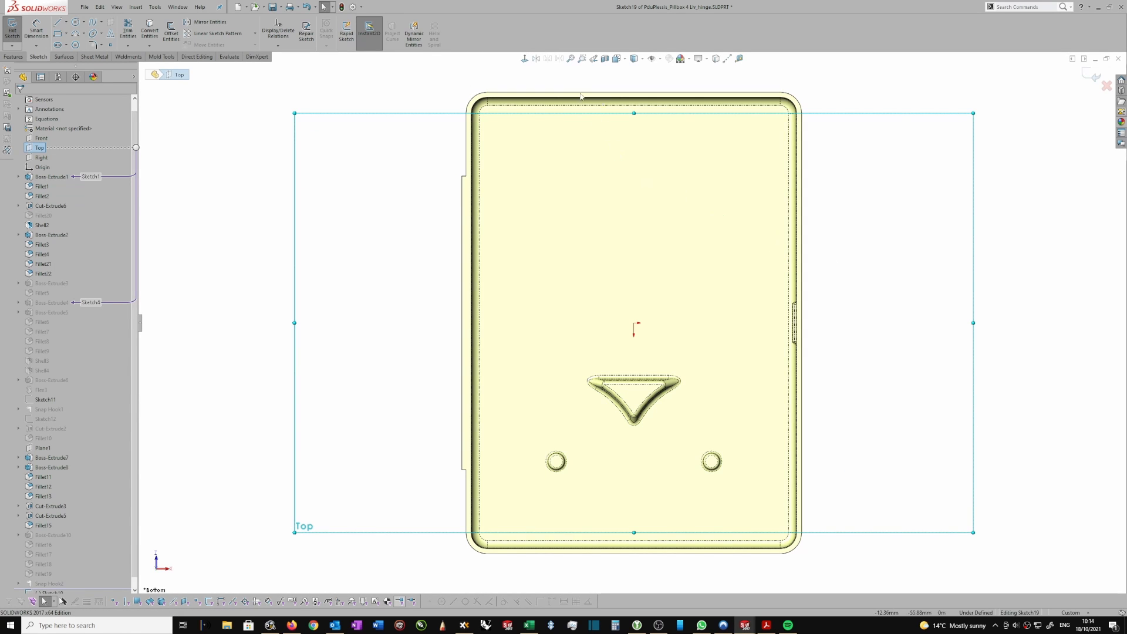
Sketch a horizontal line across the tray floor, between the origin and the triangular boss, spanning nearly the full inner width.
right_drag(865, 282, 928, 292)
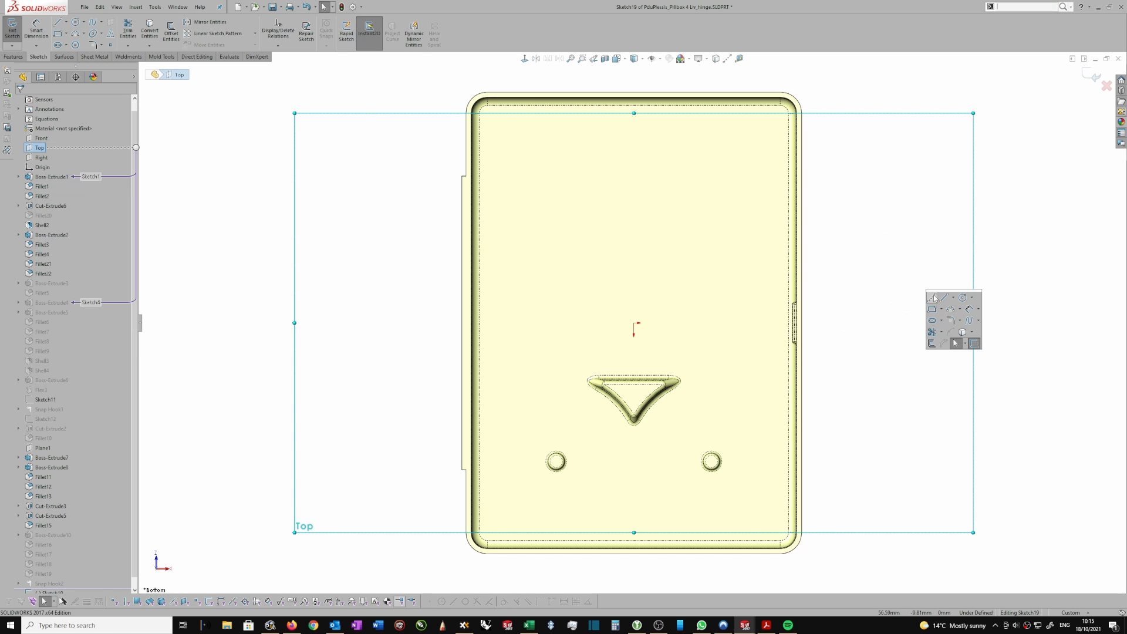
click(944, 299)
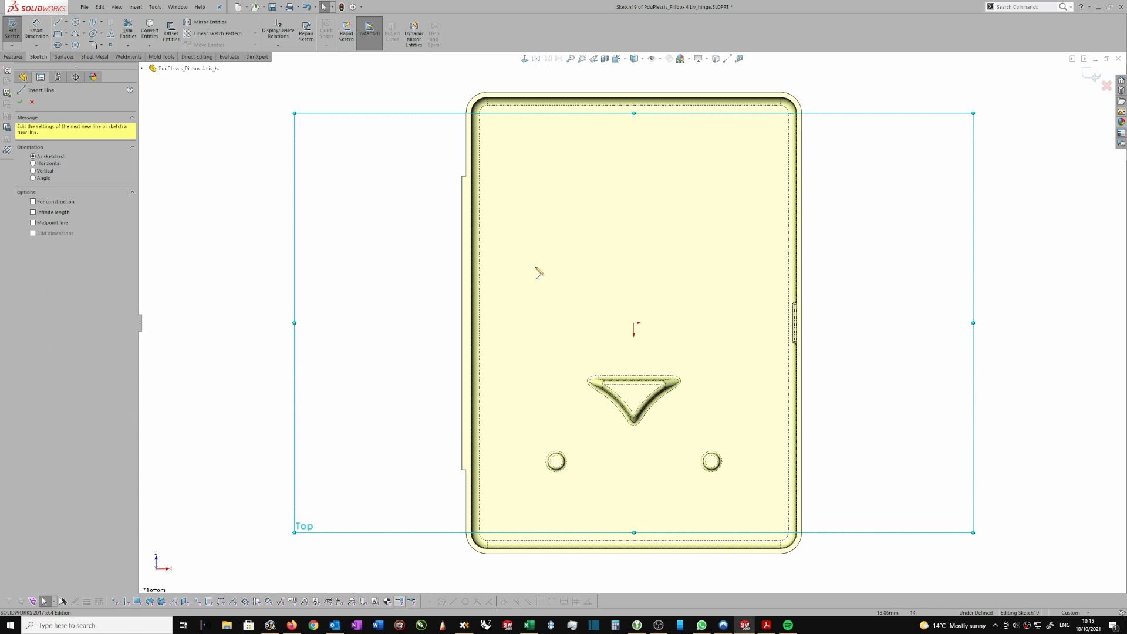
click(482, 340)
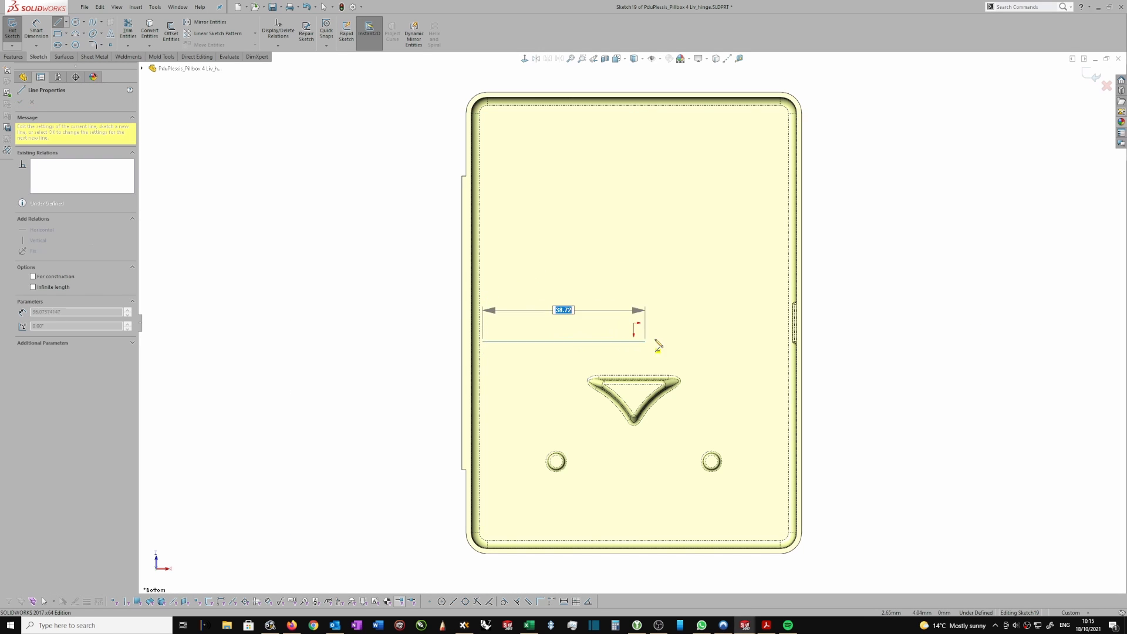
click(789, 341)
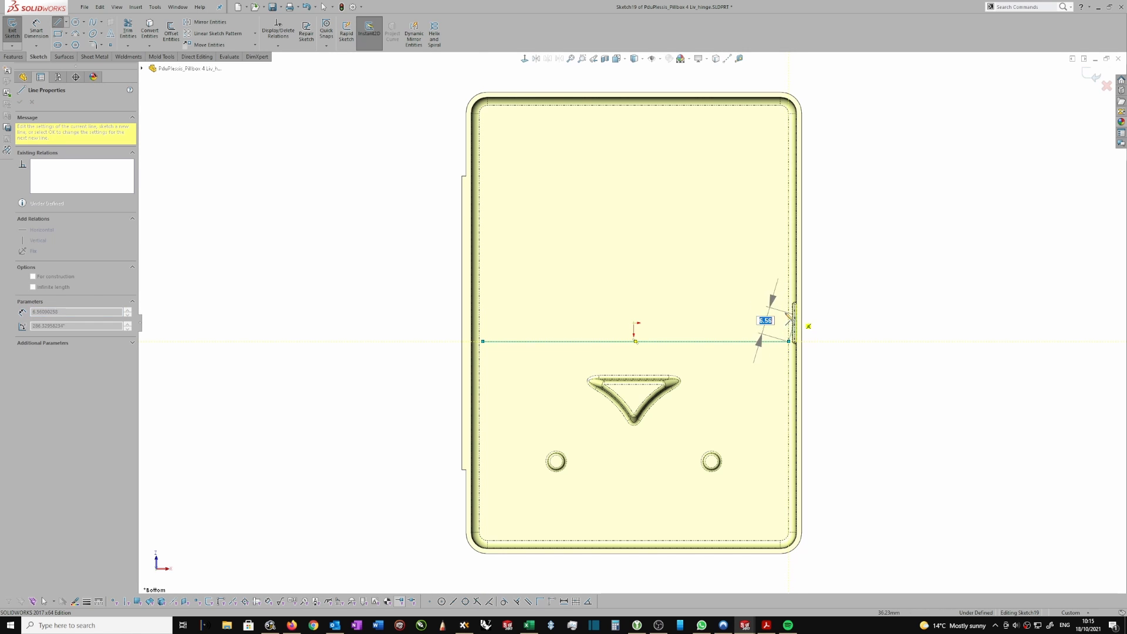
key(Escape)
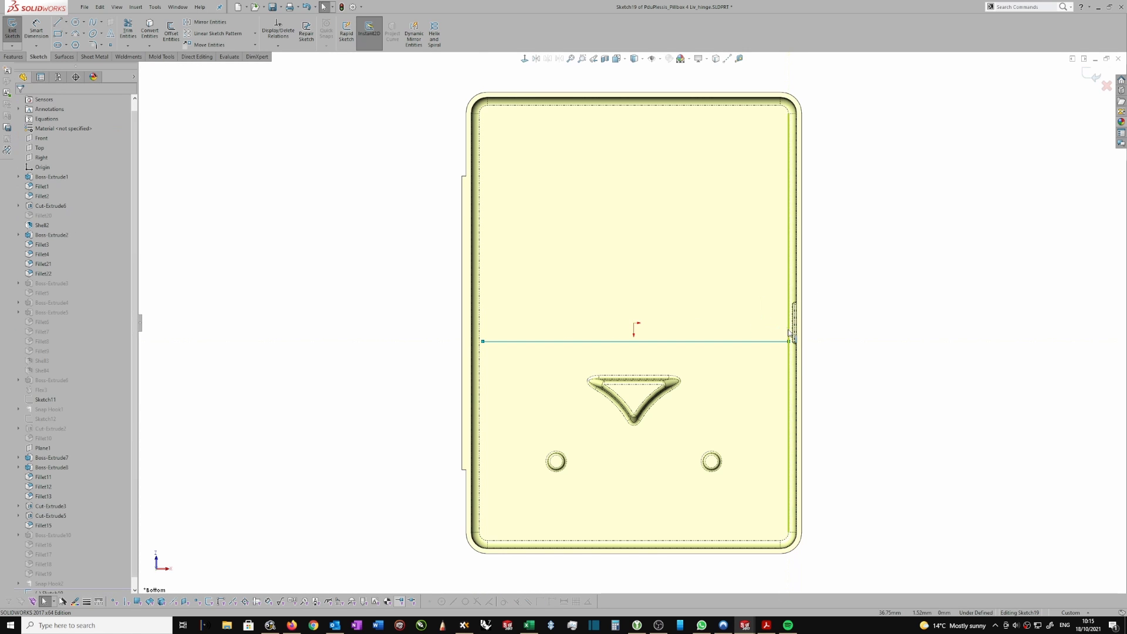
Reposition the horizontal line slightly by its left endpoint, keeping it just inside the tray wall, about 73 mm long.
scroll(818, 335, down, 1)
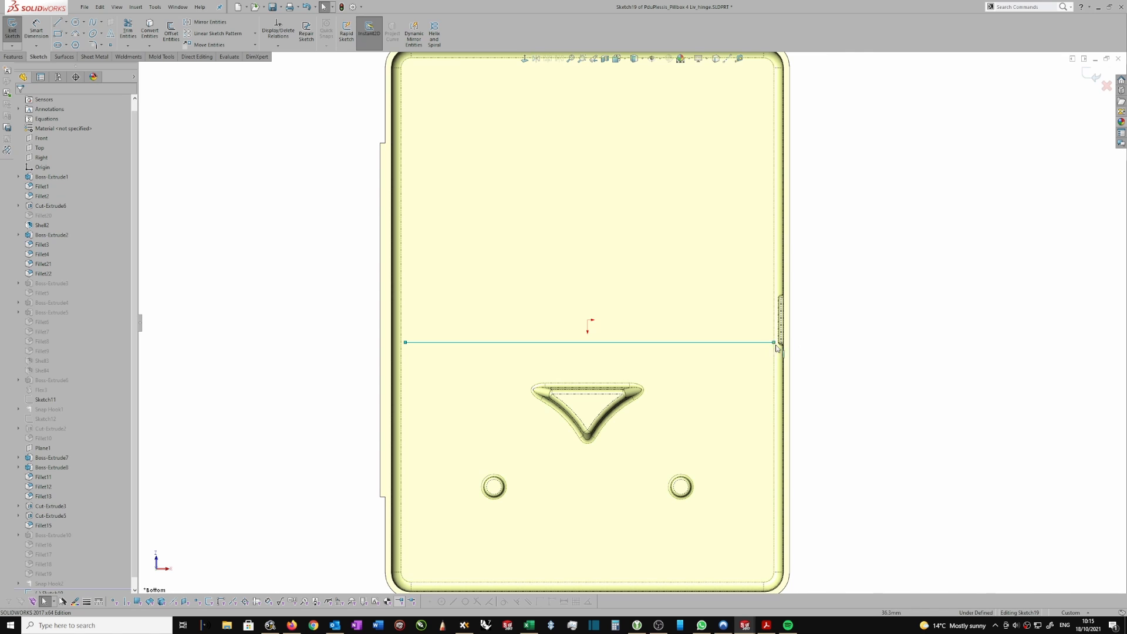
click(774, 342)
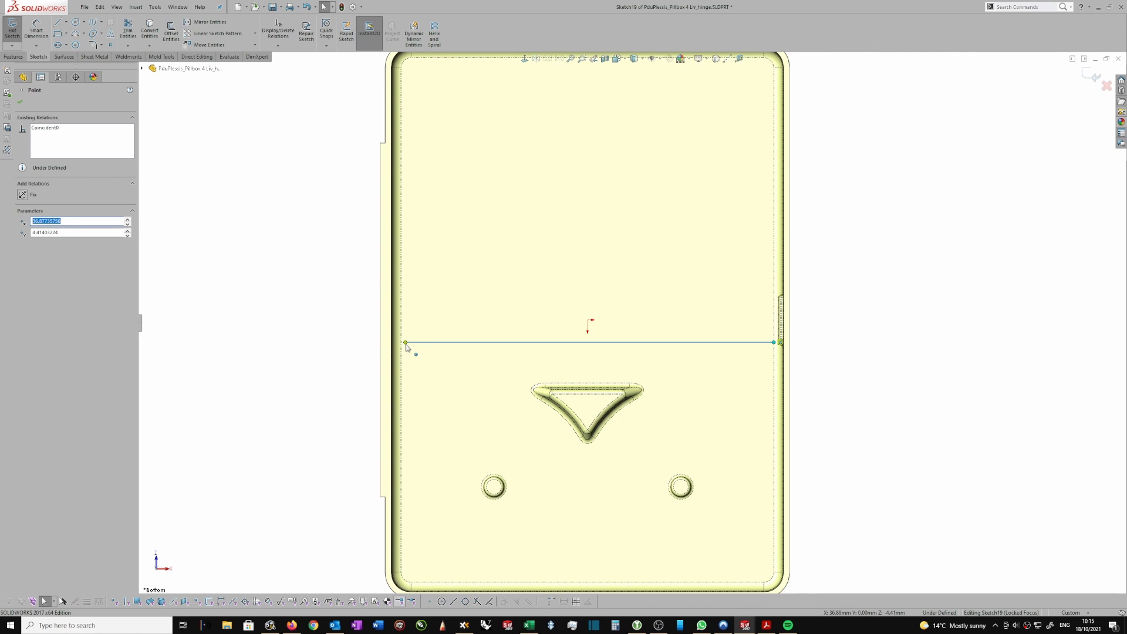
mouse_move(405, 342)
mouse_down()
mouse_move(392, 343)
mouse_move(405, 347)
mouse_up()
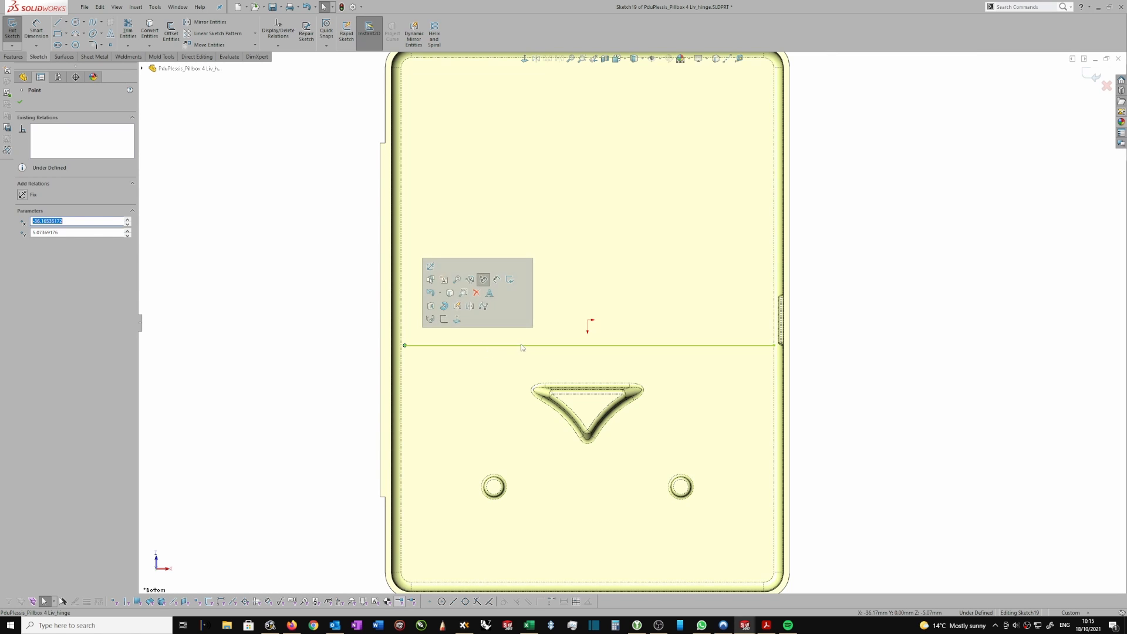
scroll(667, 336, up, 1)
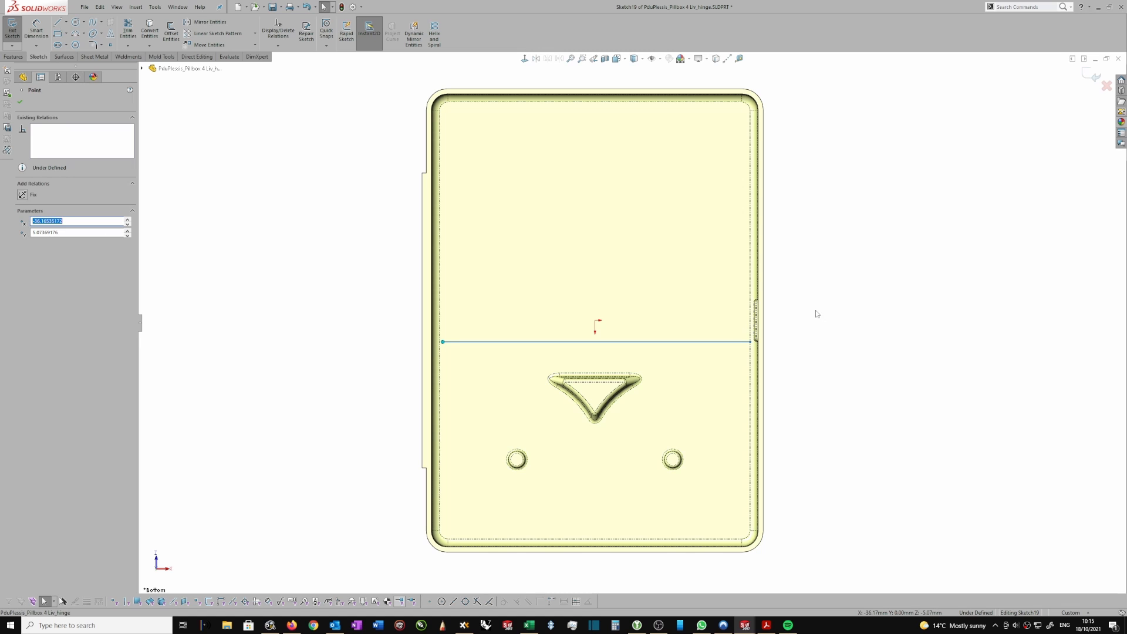
Set up a linear sketch pattern of the horizontal line with a single instance along X and four along Y.
right_drag(815, 309, 848, 313)
click(687, 342)
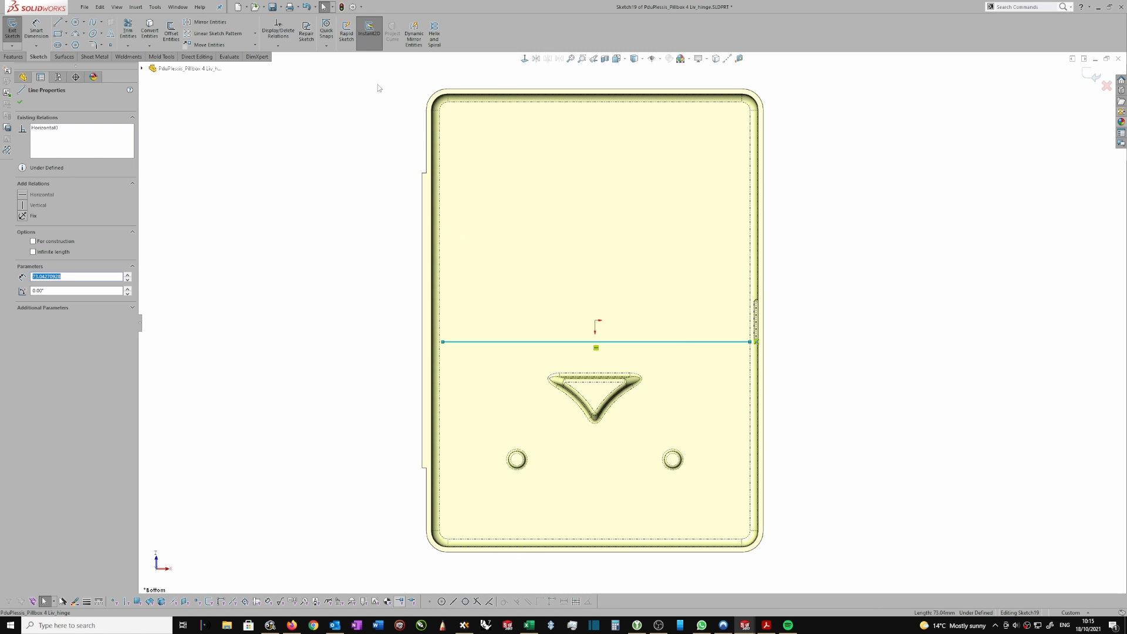
click(217, 34)
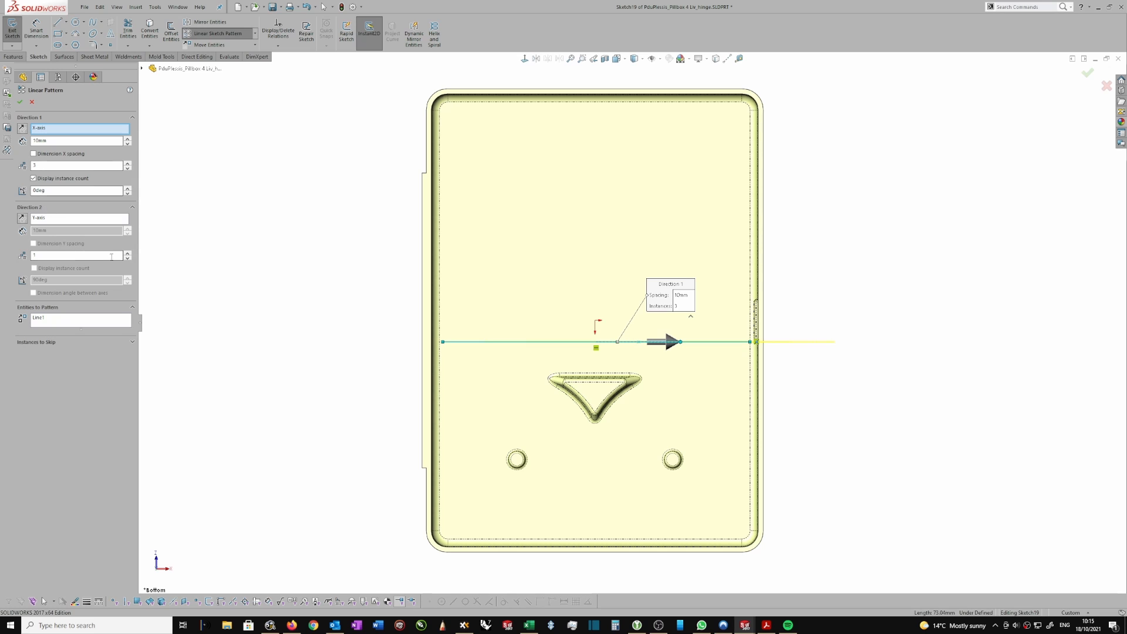
click(128, 253)
click(128, 253)
click(128, 253)
click(128, 253)
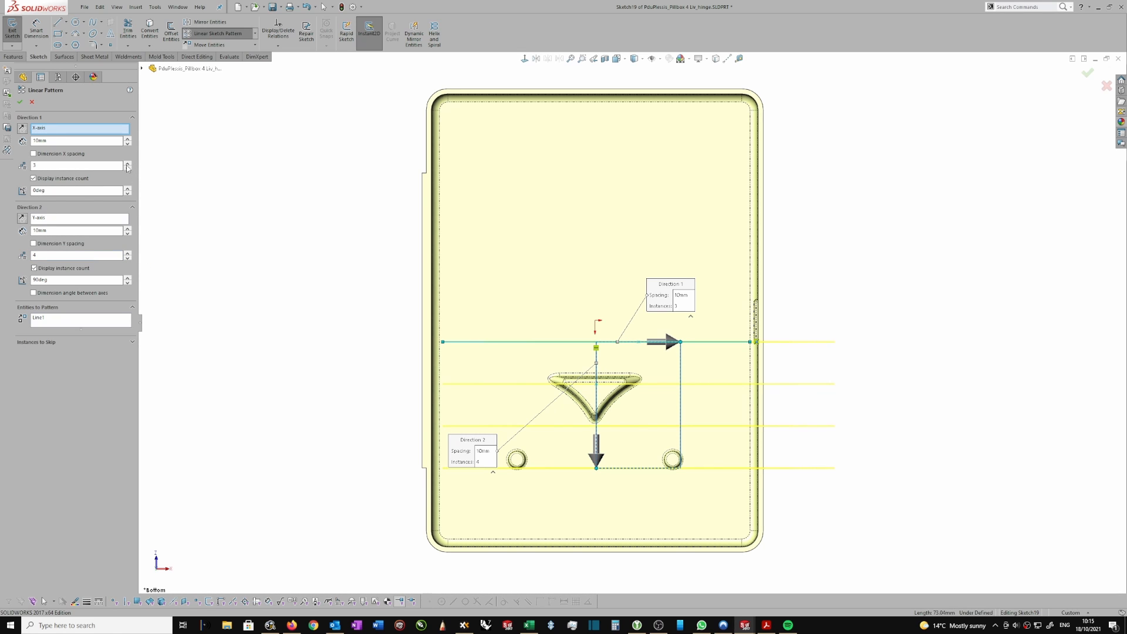
click(128, 169)
click(128, 168)
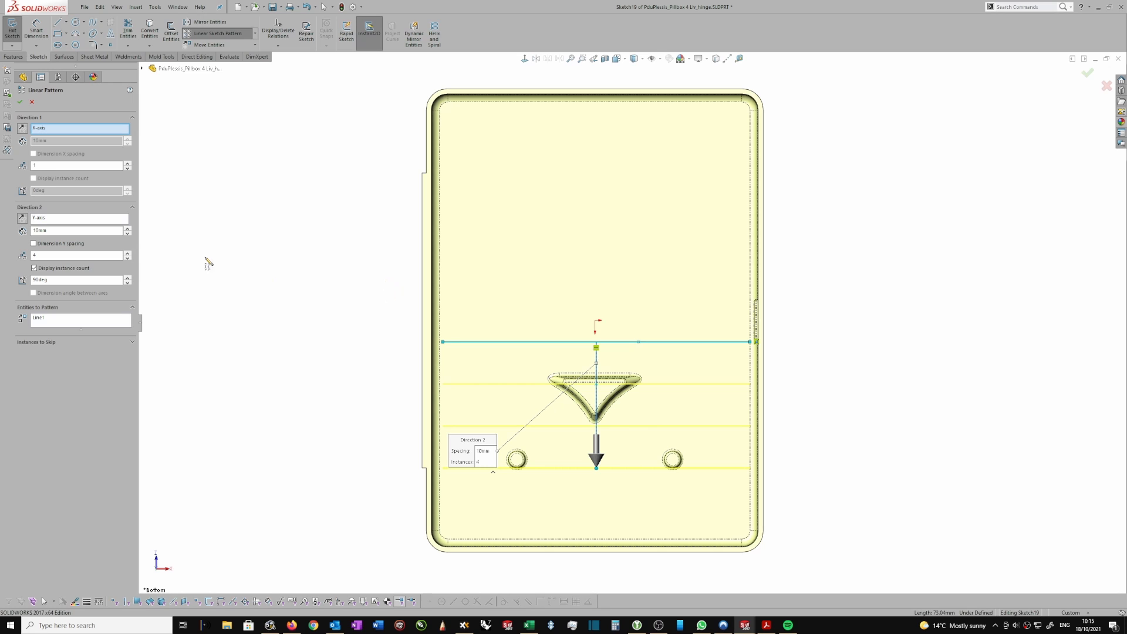
Reverse the Y direction away from the triangular boss, set 20 mm spacing and 3 instances, and create the line pattern.
click(22, 218)
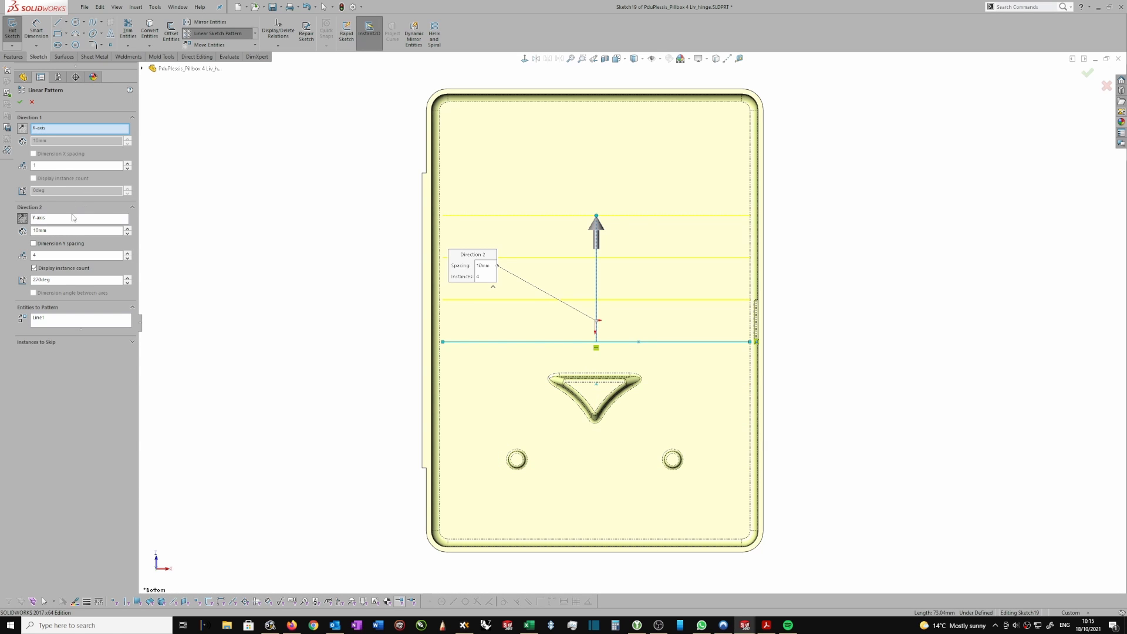
click(128, 229)
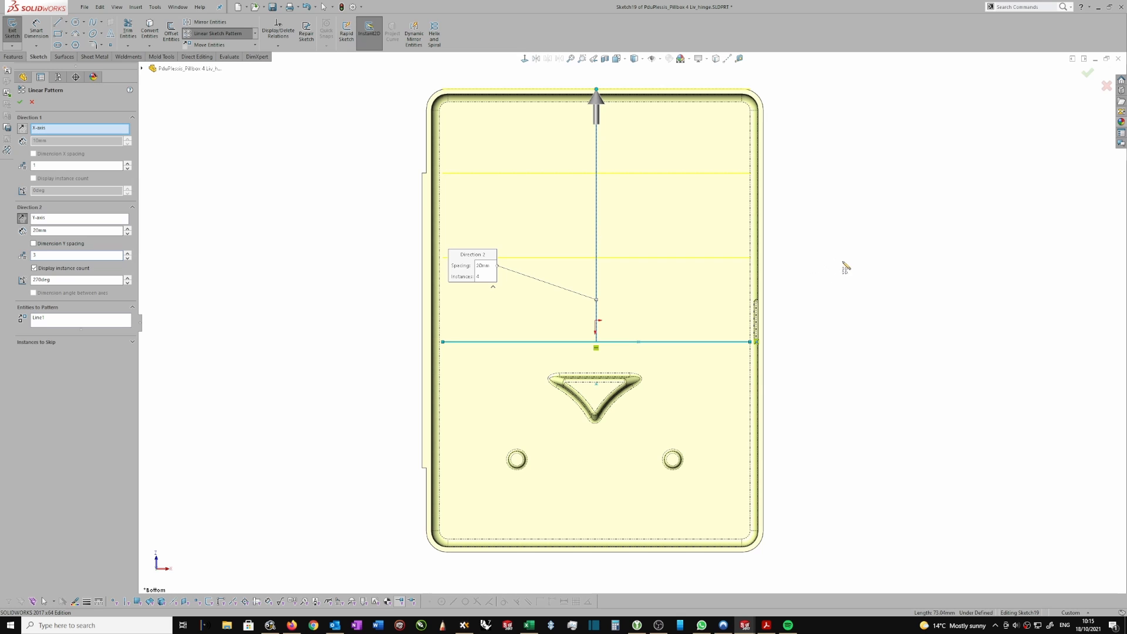
click(19, 101)
click(836, 241)
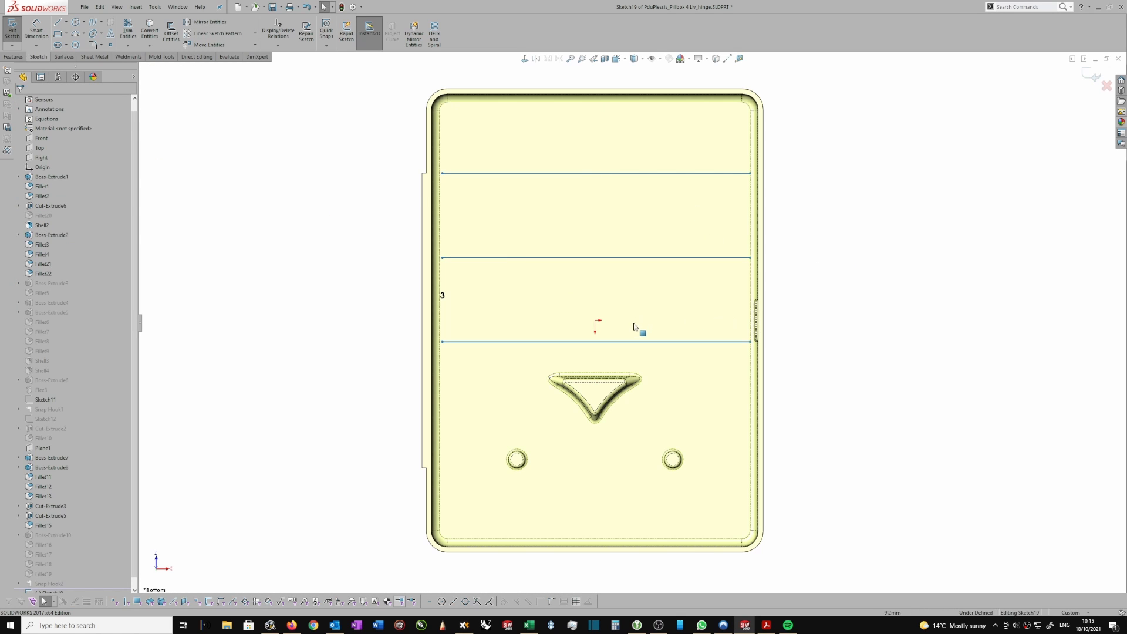
Sketch a vertical line from the midpoint of the lowest horizontal line, extending past the uppermost horizontal line.
key(s)
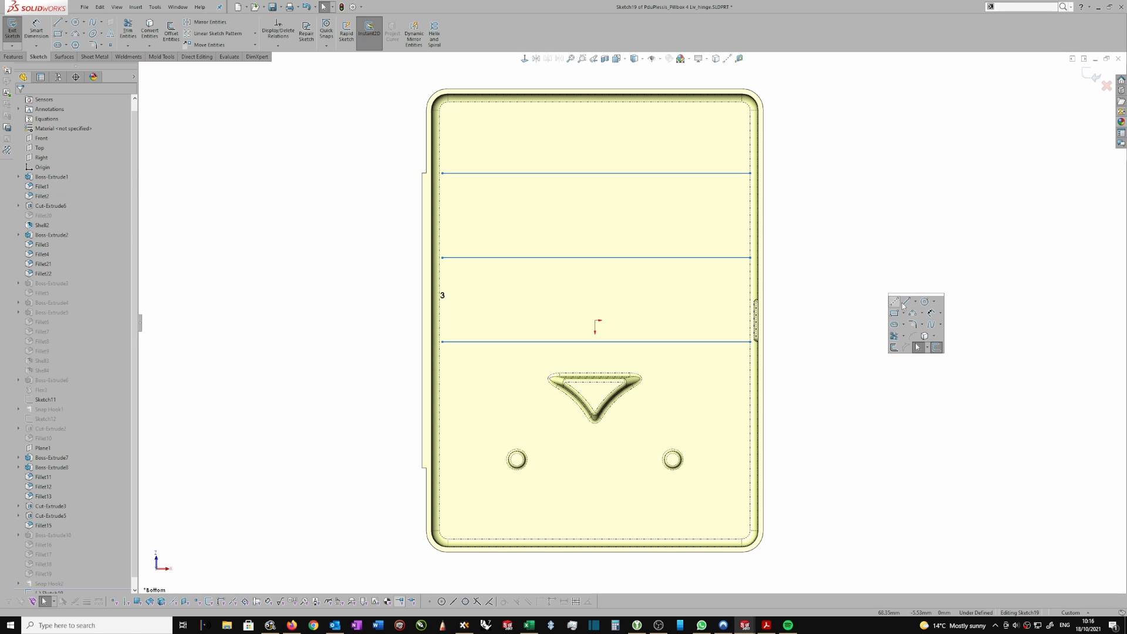
click(895, 302)
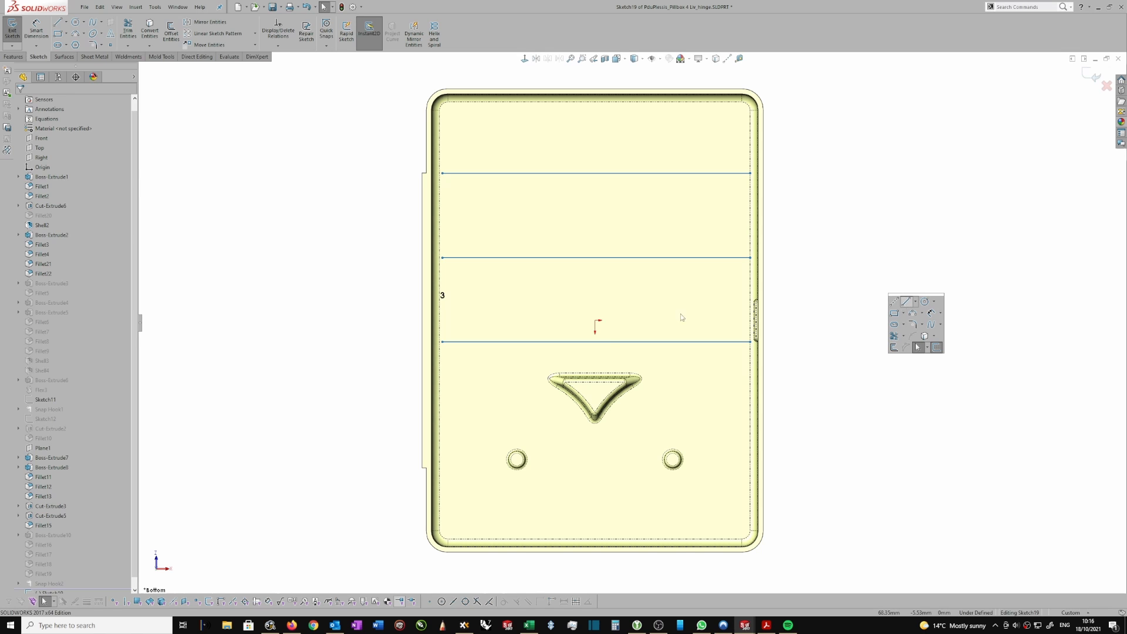
click(597, 342)
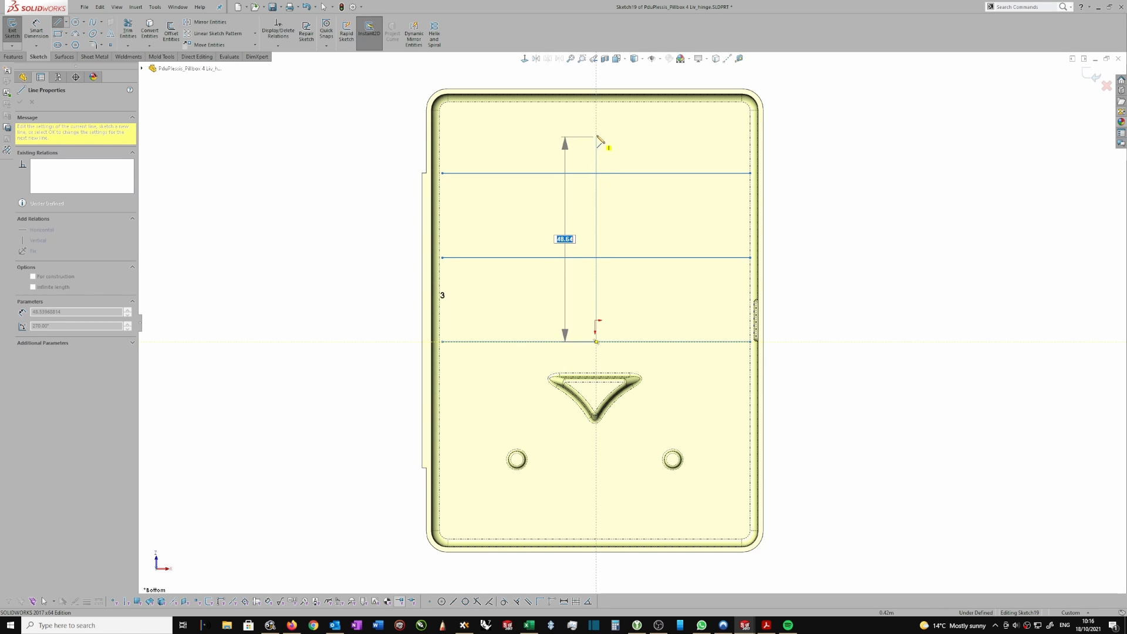
click(596, 122)
key(Escape)
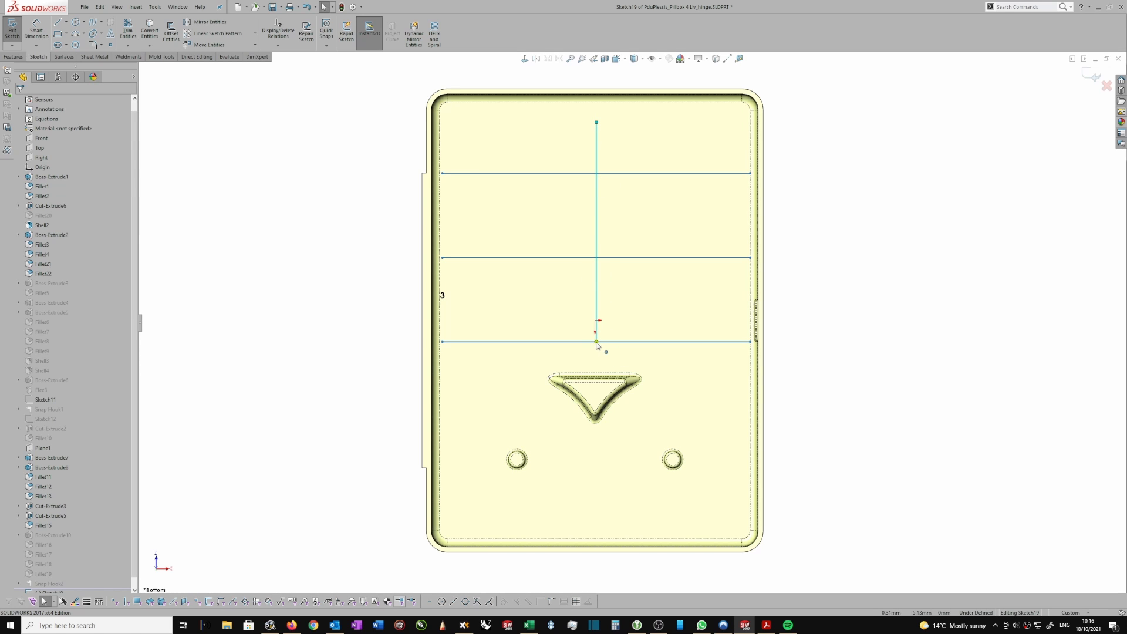
Sketch a second vertical line to the right of the first, crossing all three horizontal lines and overshooting the lowest, and finish the sketch.
key(s)
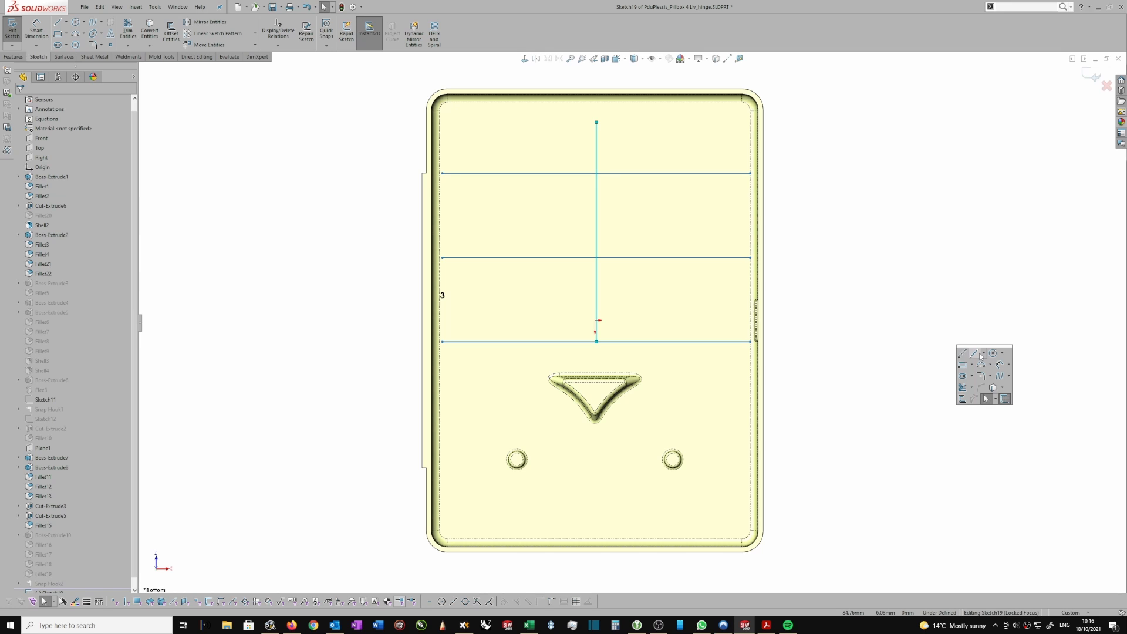
click(975, 353)
click(661, 145)
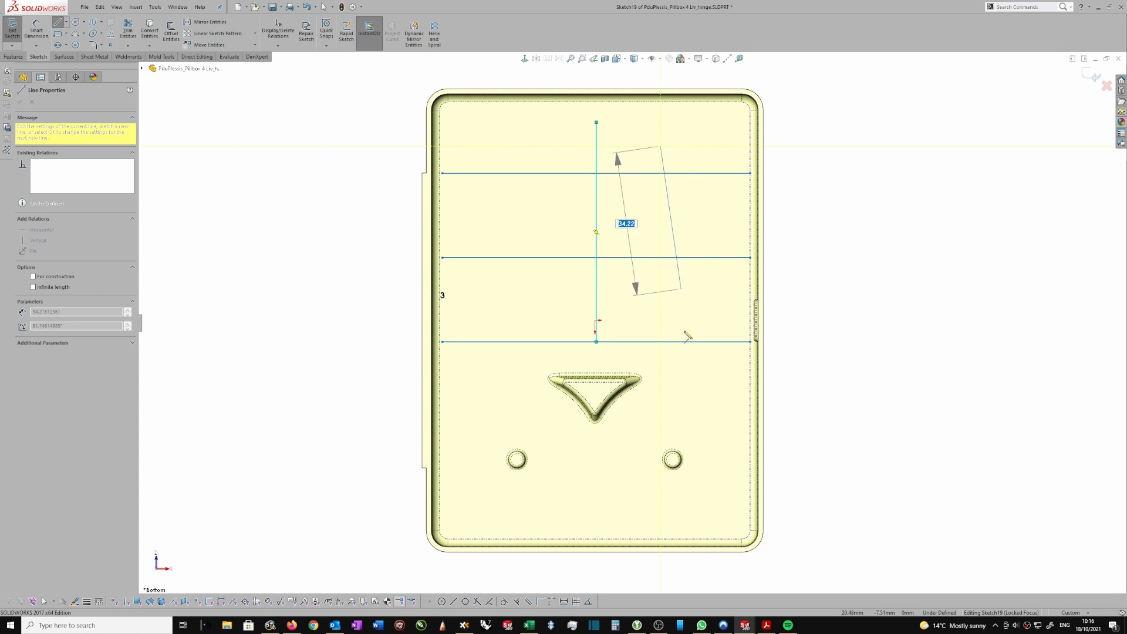
click(660, 413)
key(Escape)
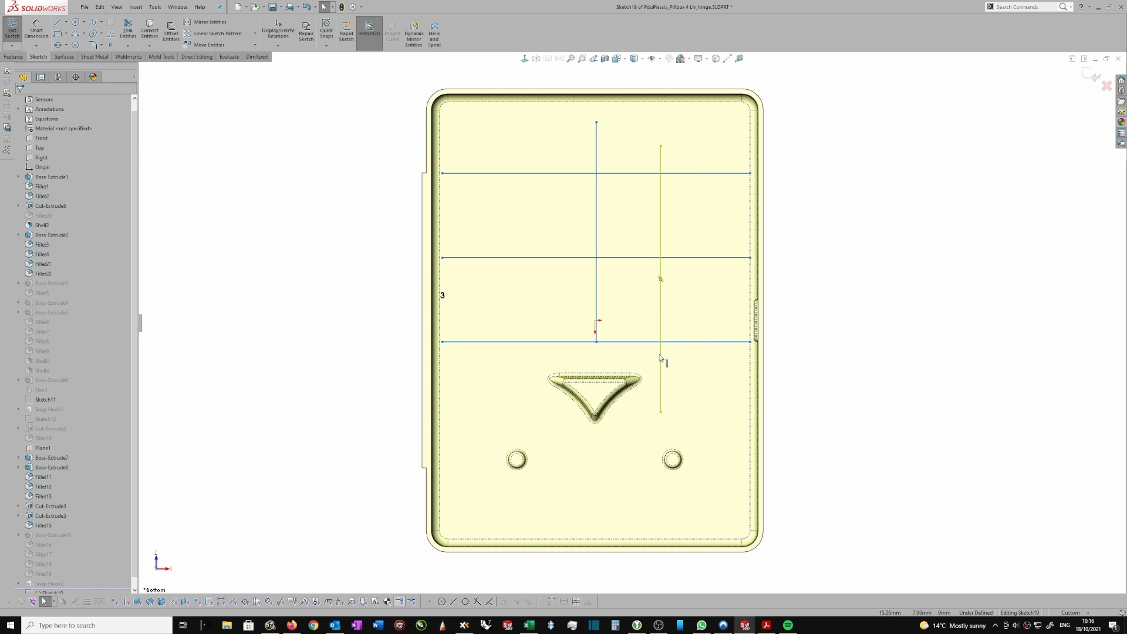
click(1098, 72)
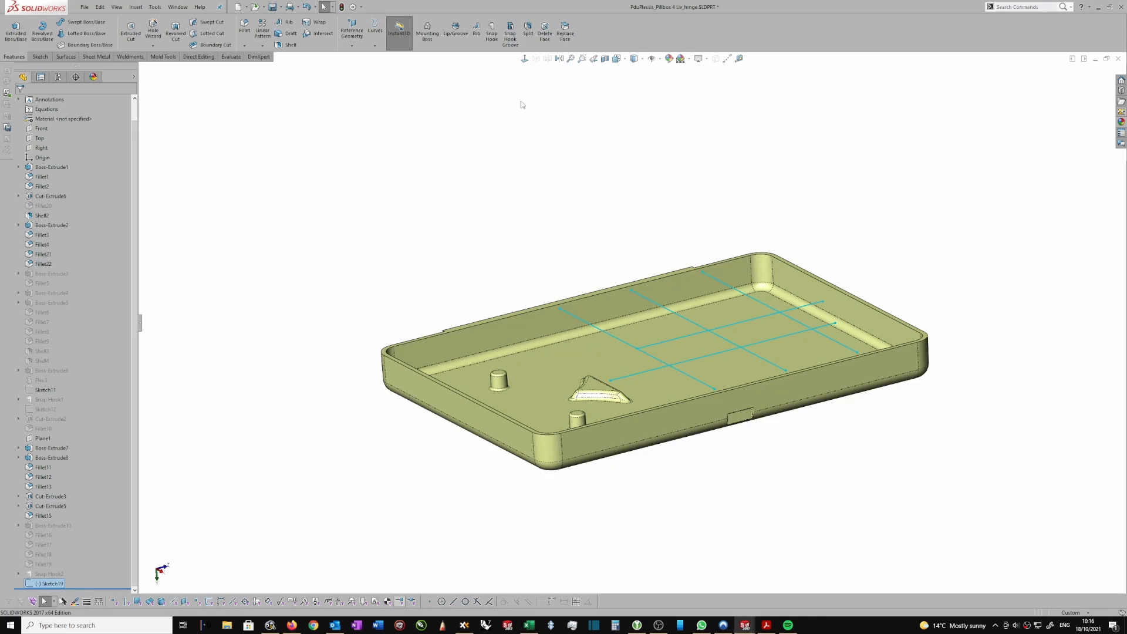
Start a Rib from the crossing-line sketch with a 1 mm thickness on both sides, Linear type, extruded normal to the sketch.
click(475, 30)
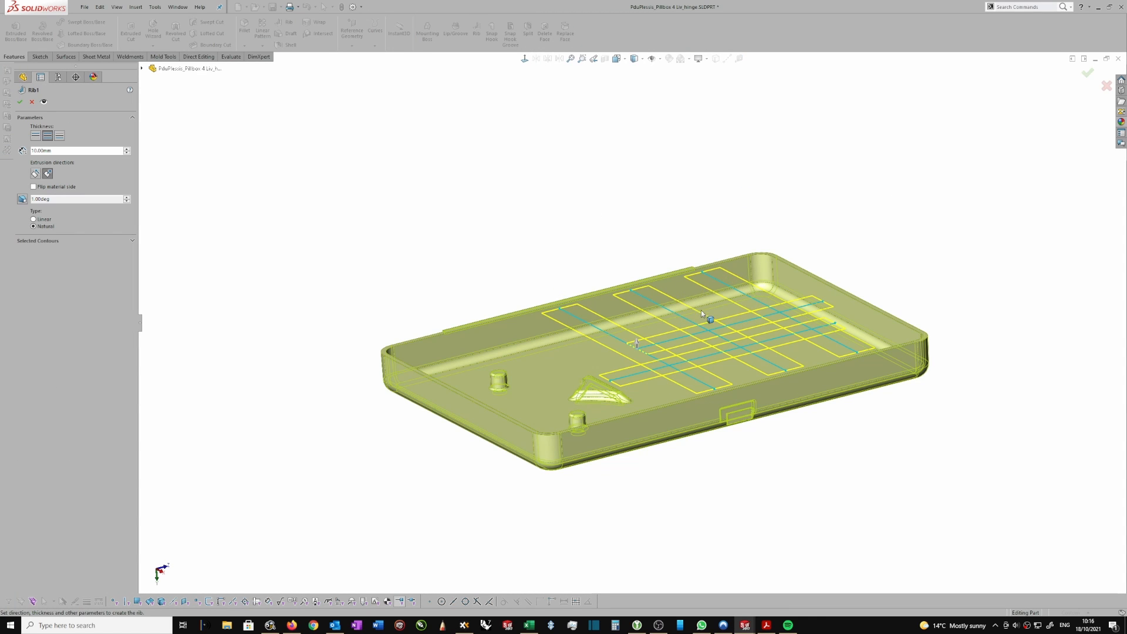
click(34, 151)
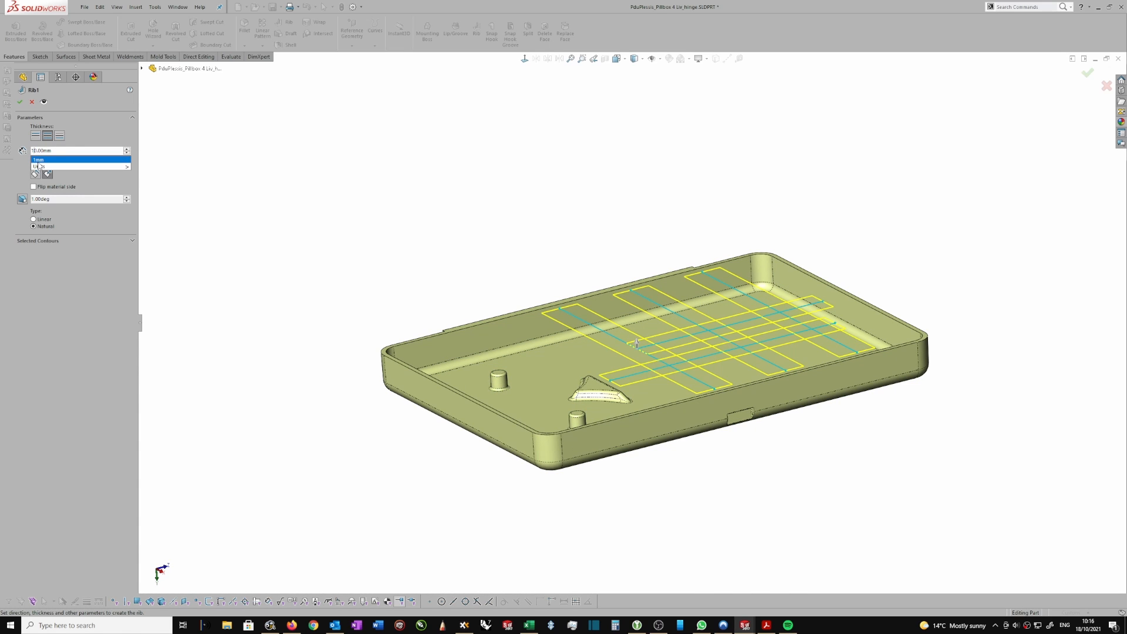
key(Delete)
key(Return)
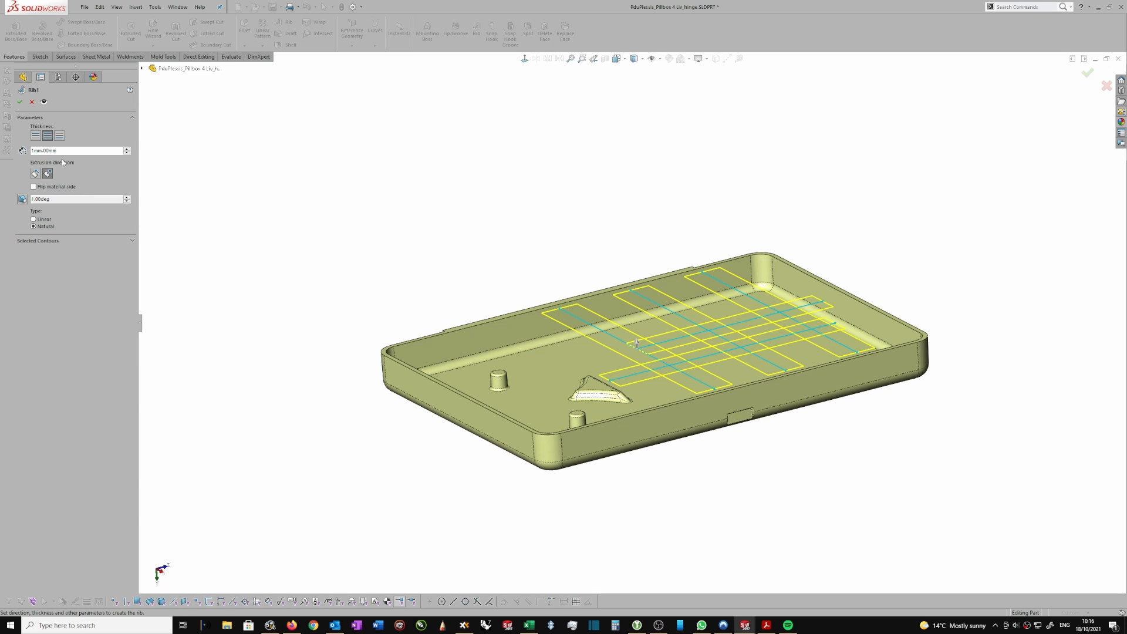
click(35, 174)
scroll(634, 355, down, 2)
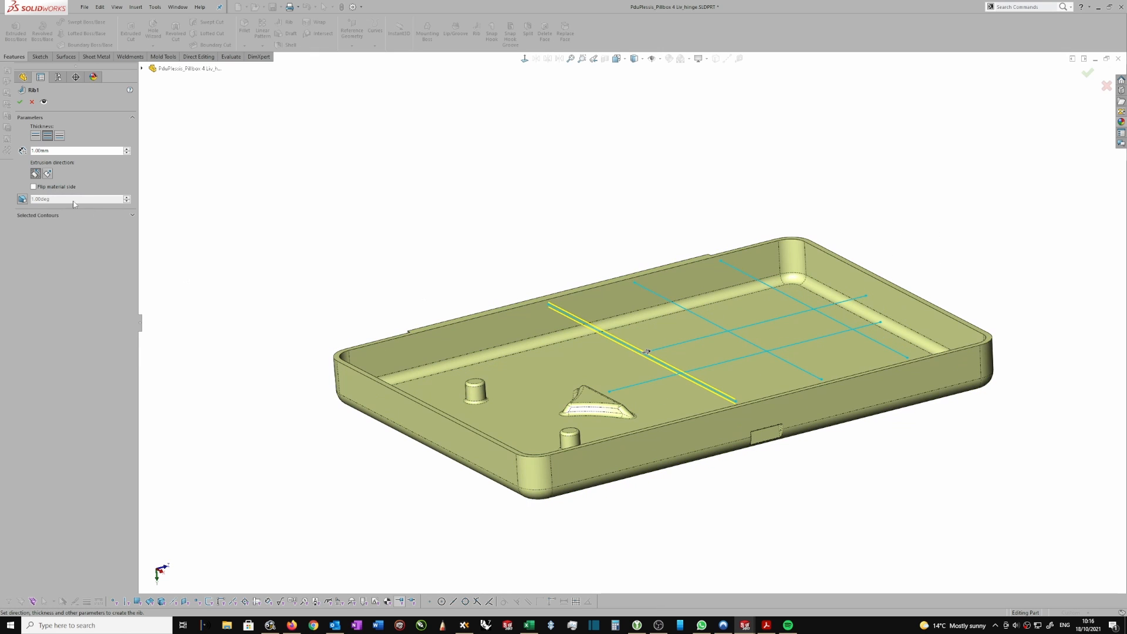
click(646, 351)
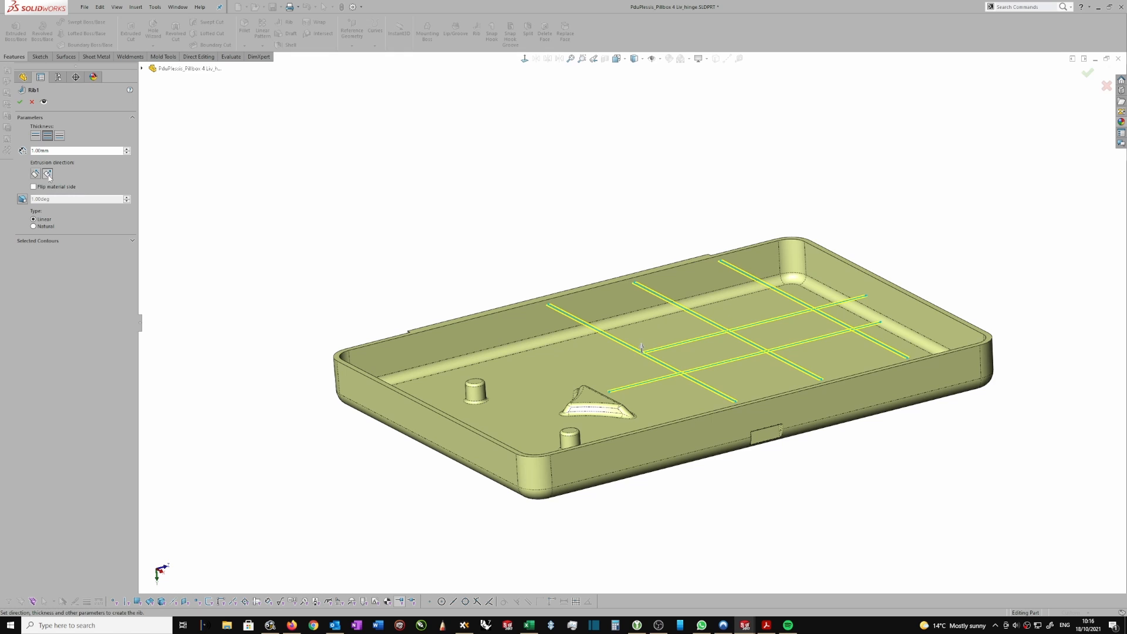
click(49, 175)
Enable draft on the rib and set the draft angle to 0.5 degrees.
click(21, 200)
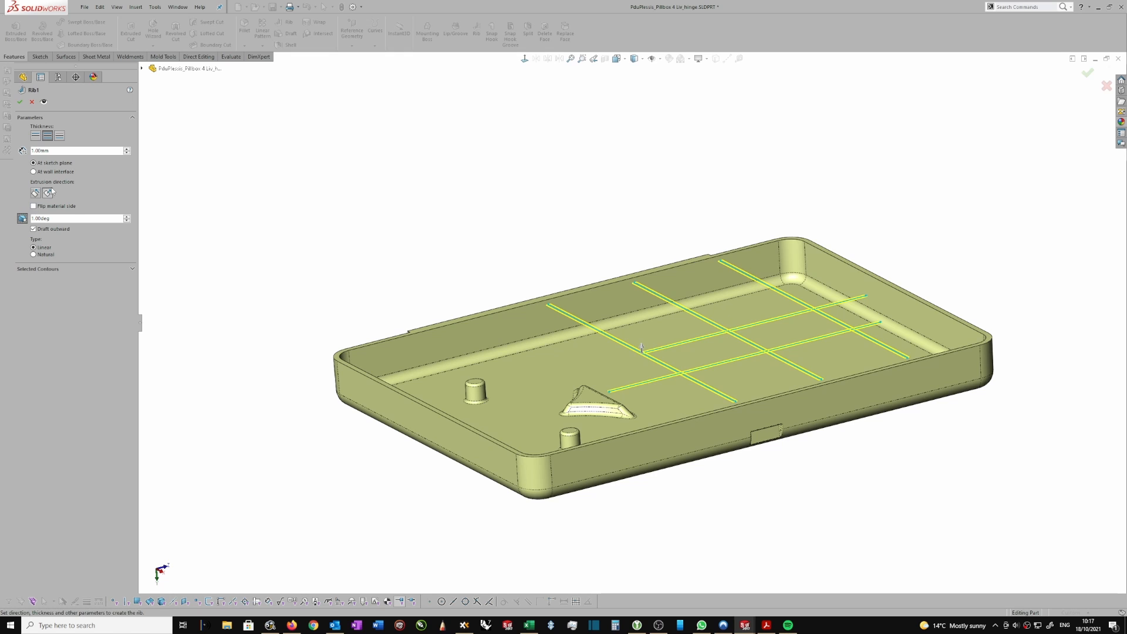
click(32, 217)
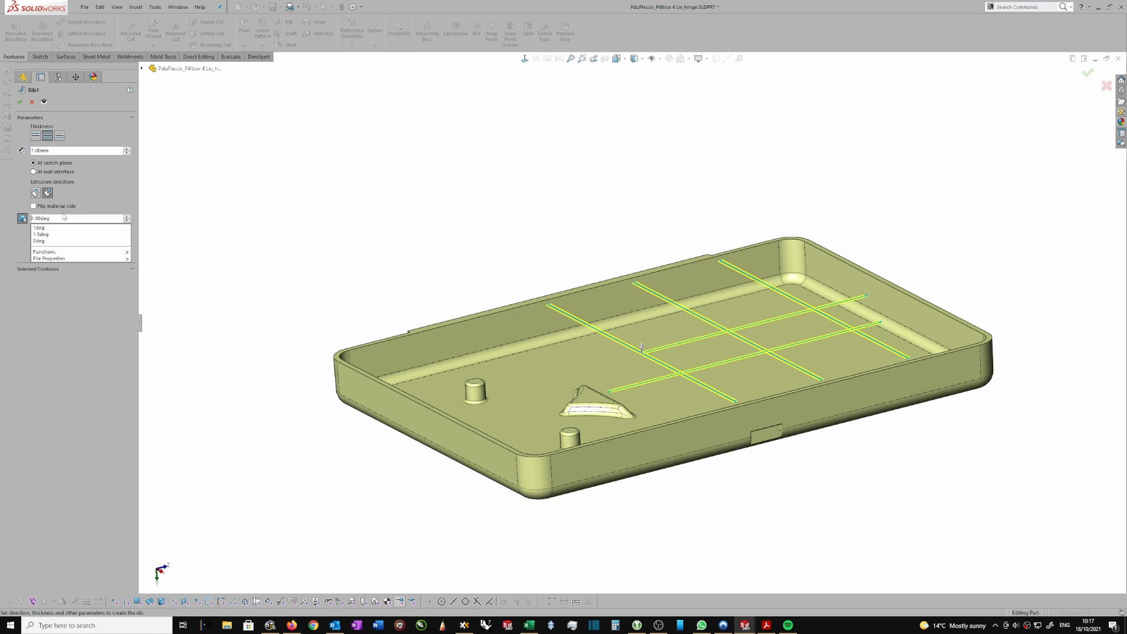
key(Delete)
key(Delete)
text(.5)
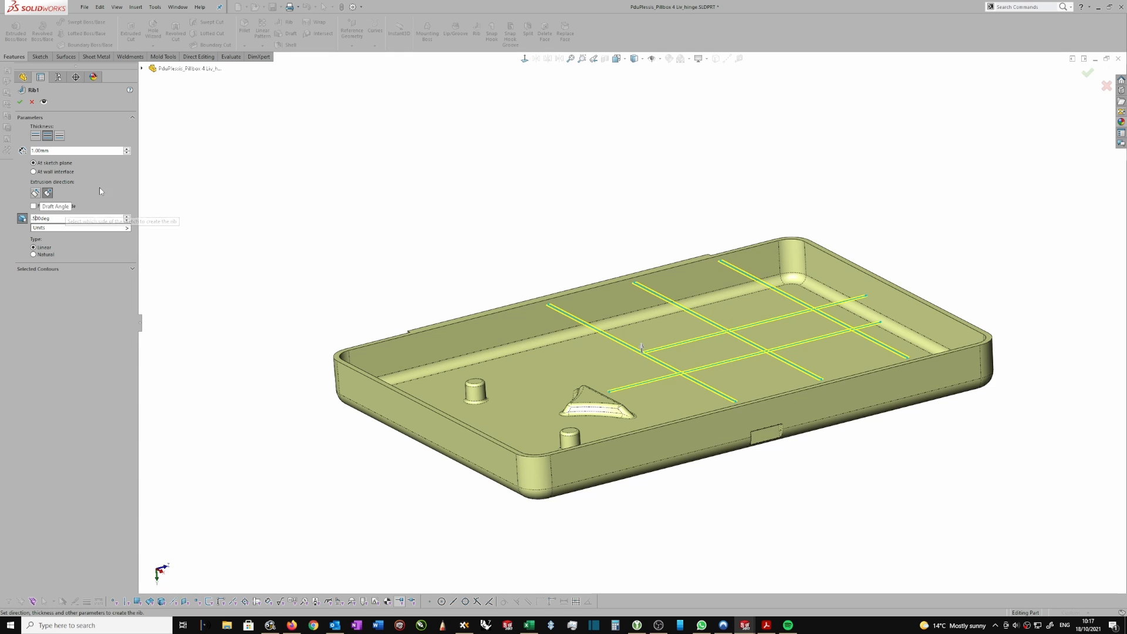
key(Return)
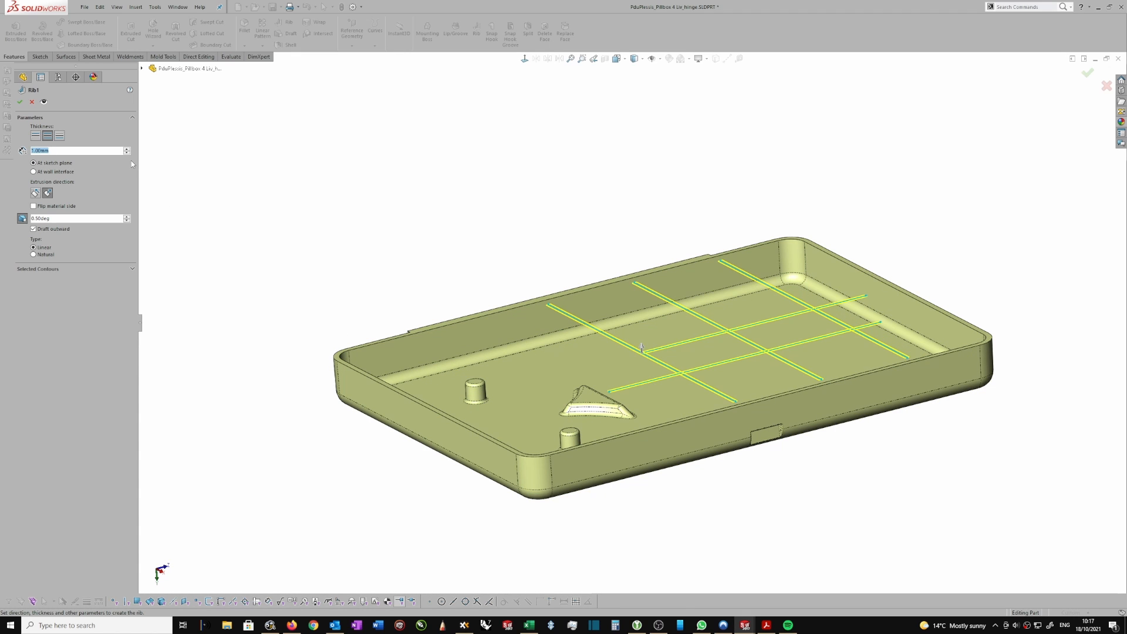
Set the rib thickness with the expression 1.2*.6.
text(1.2)
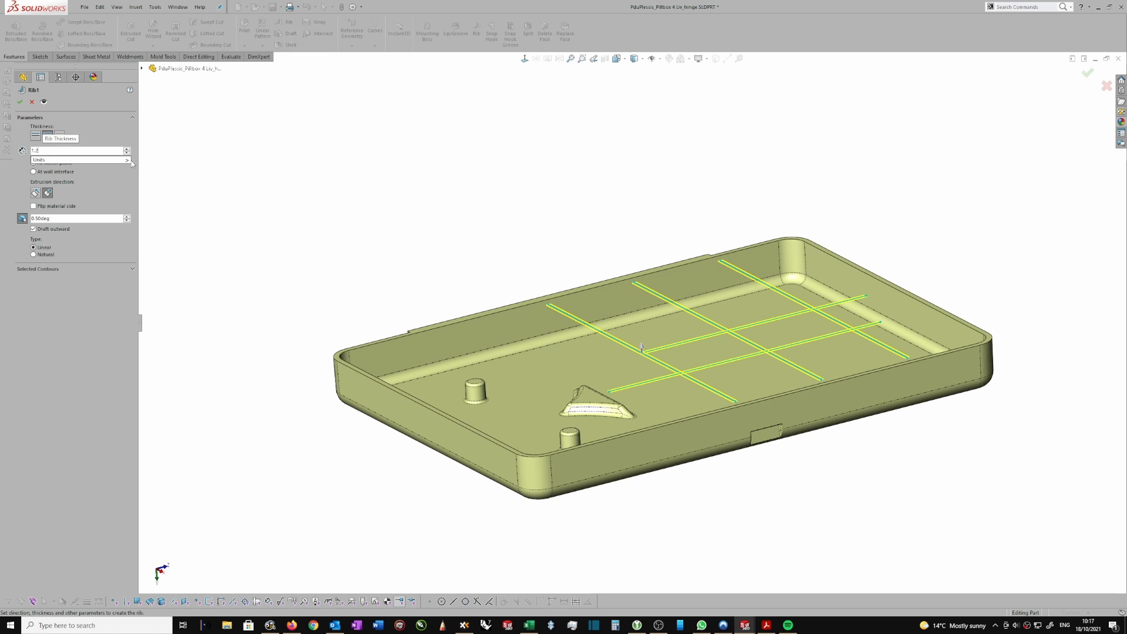
text(")
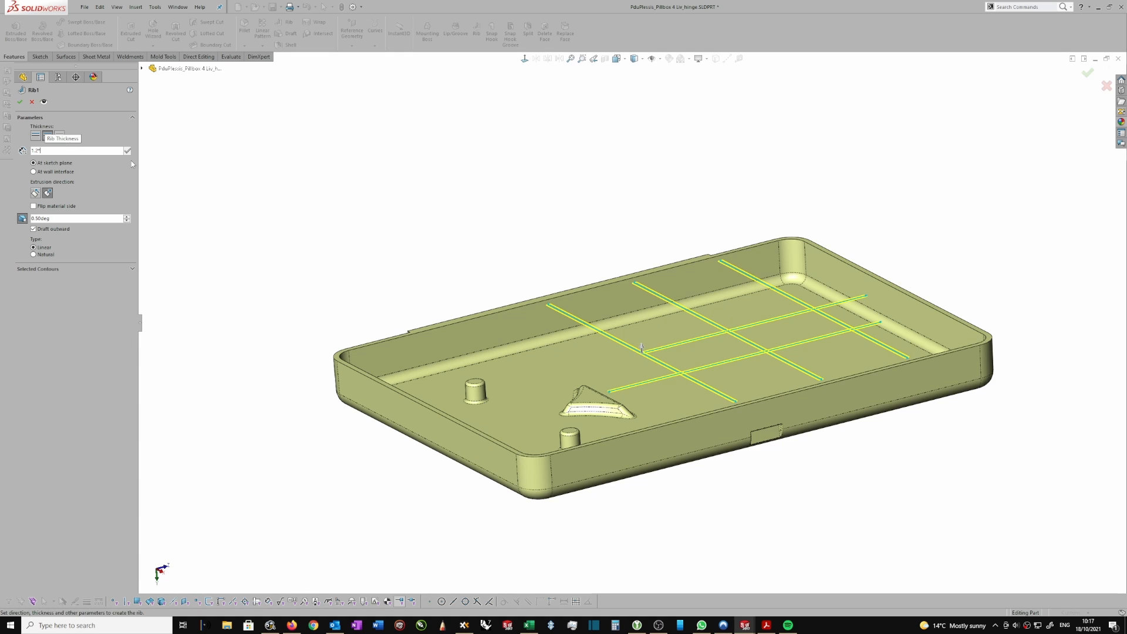
text(*6)
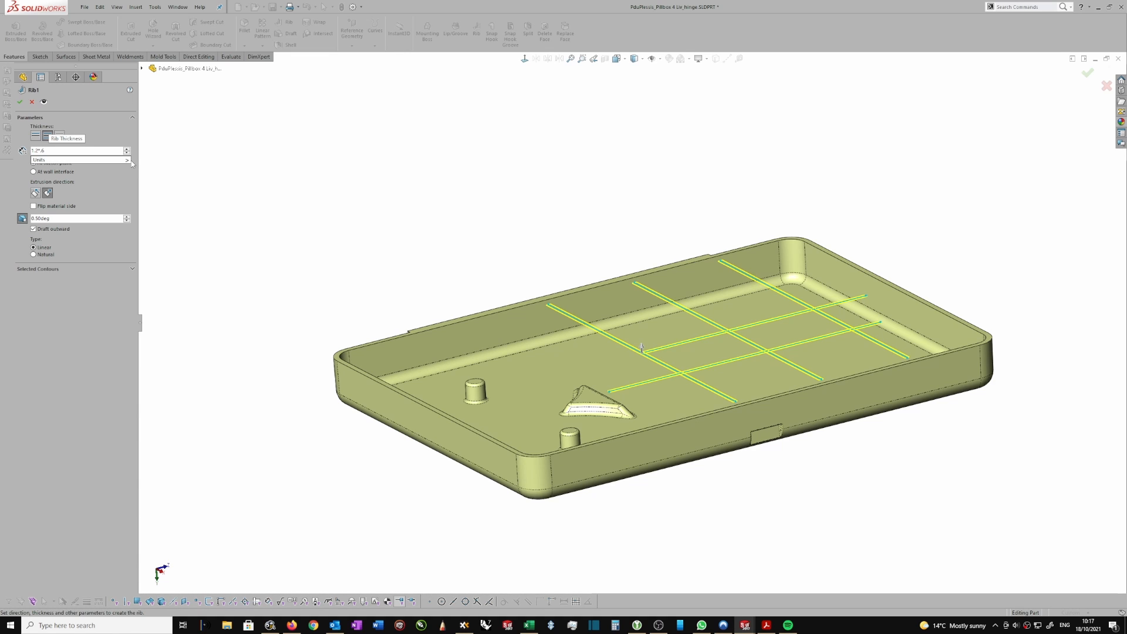
key(Return)
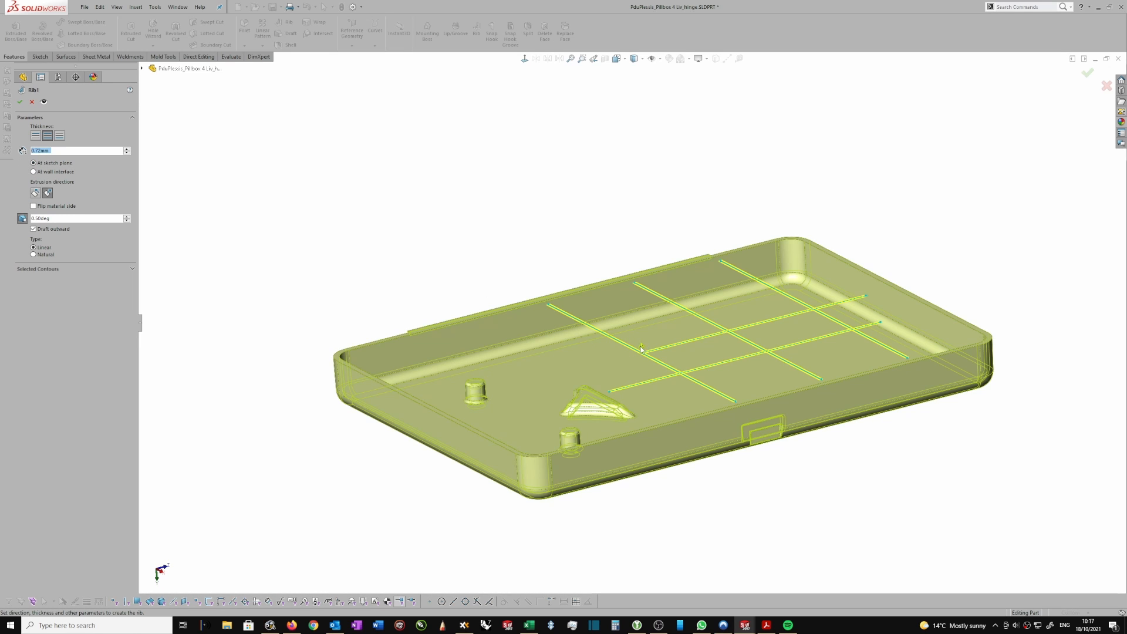
Apply the rib thickness at the wall interface, flip the material side towards the tray floor, and create the rib.
click(641, 349)
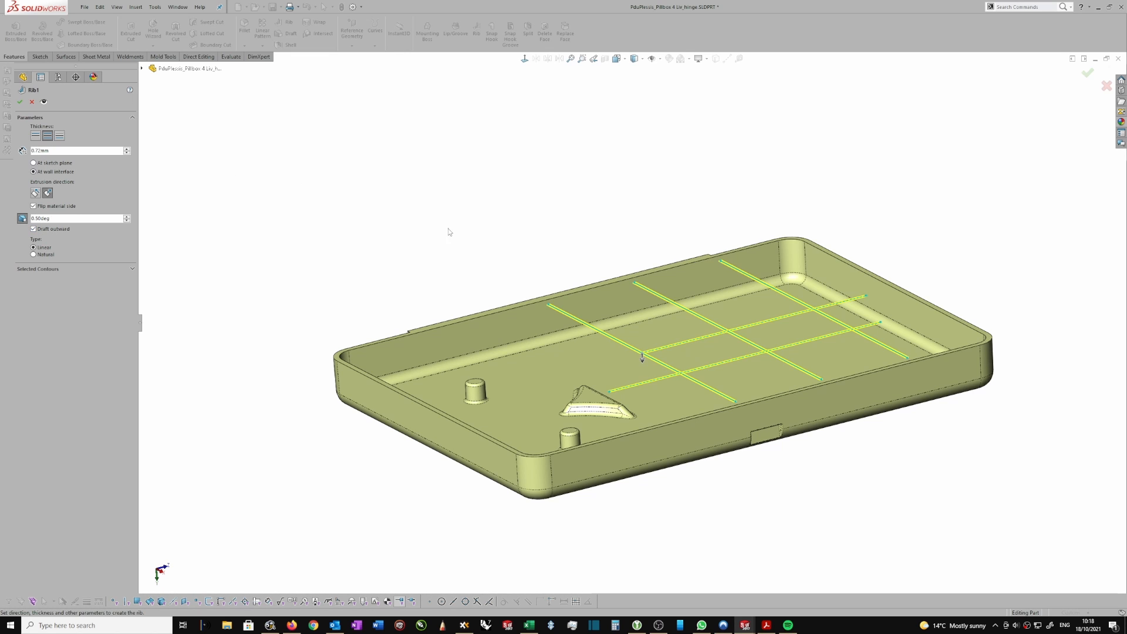
click(557, 379)
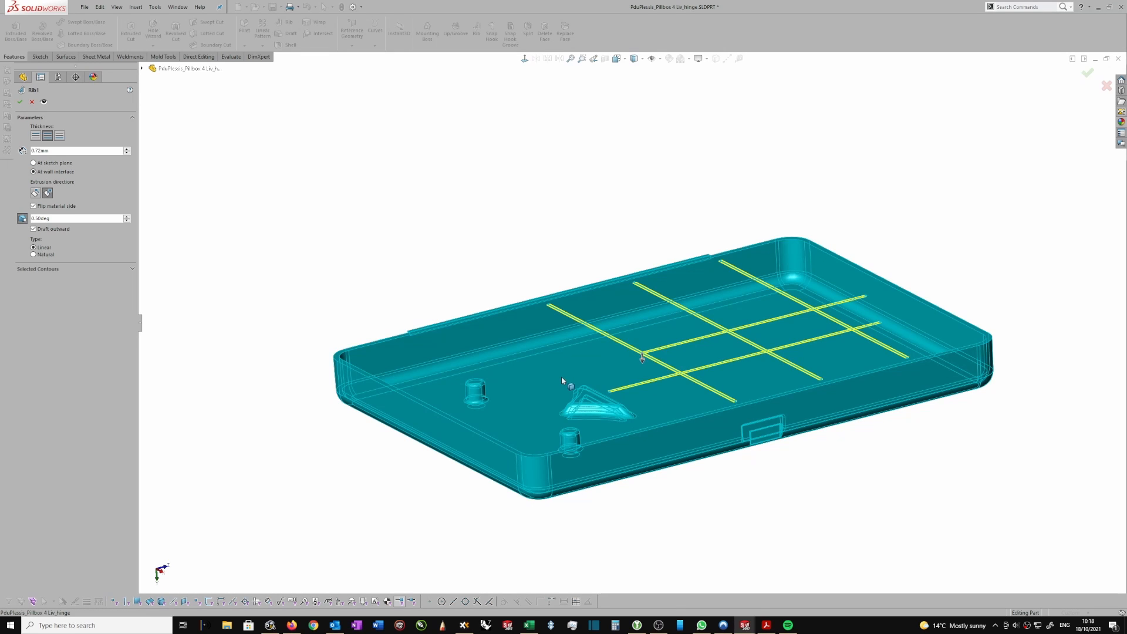
click(21, 102)
Measure the rib's thickness at its base between the two parallel bottom edges of the divider beside the triangular boss.
middle_drag(505, 226, 958, 265)
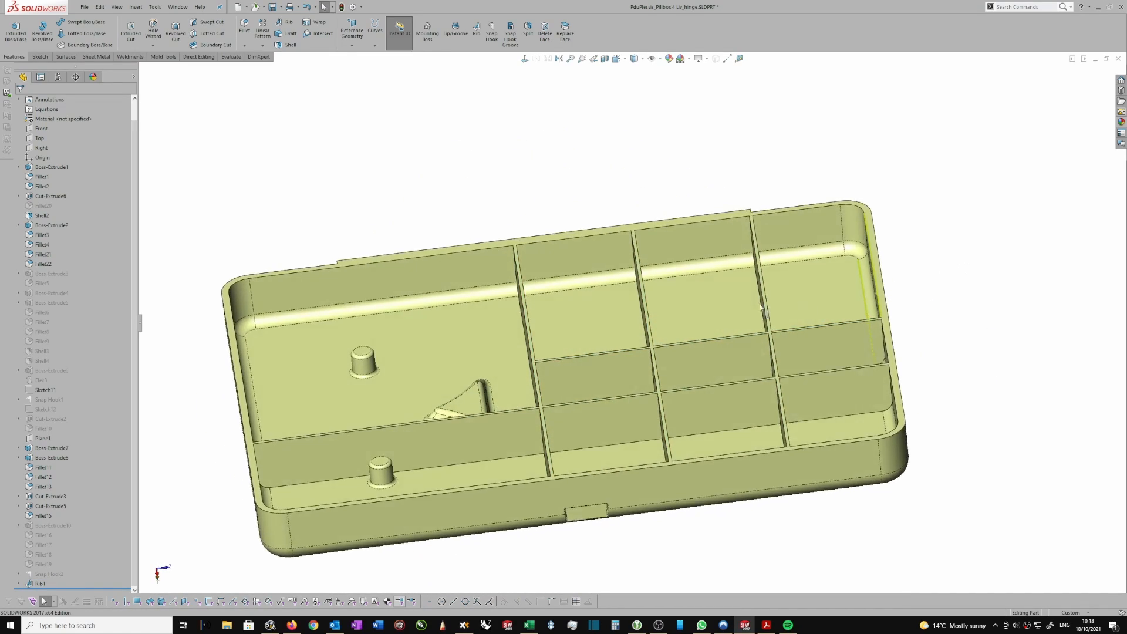
middle_drag(519, 315, 516, 321)
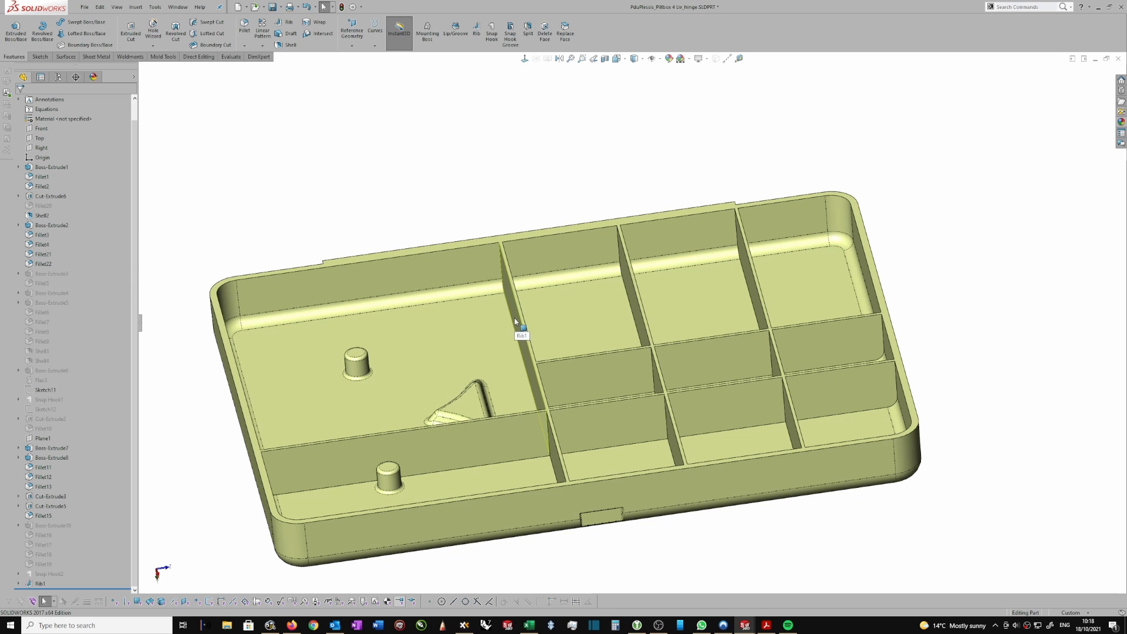
click(511, 324)
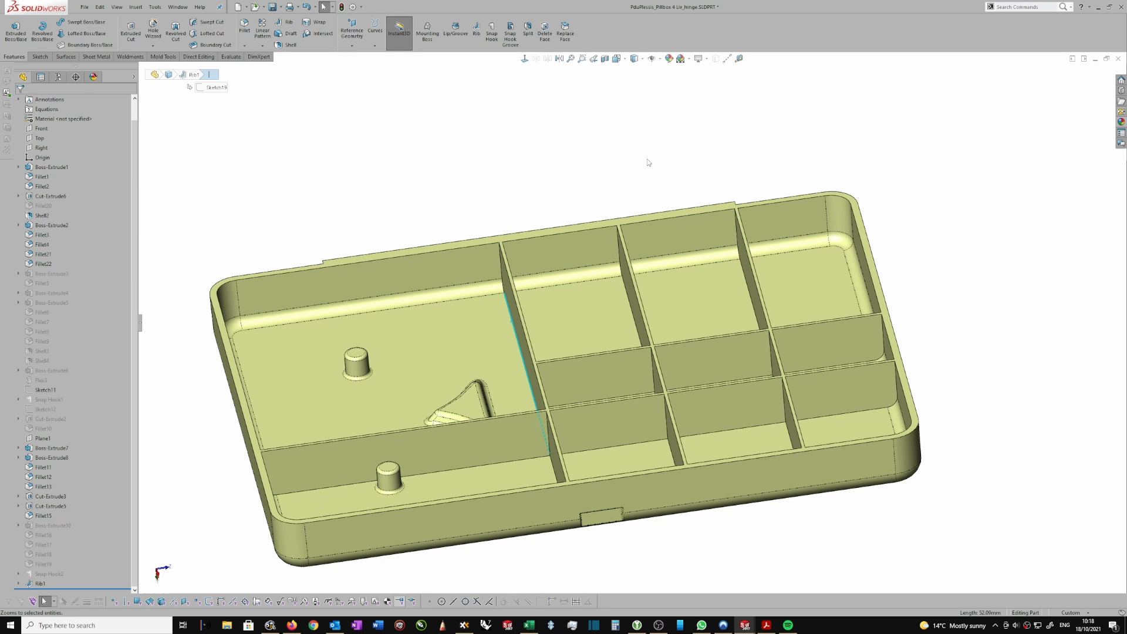
click(739, 58)
middle_drag(656, 156, 618, 356)
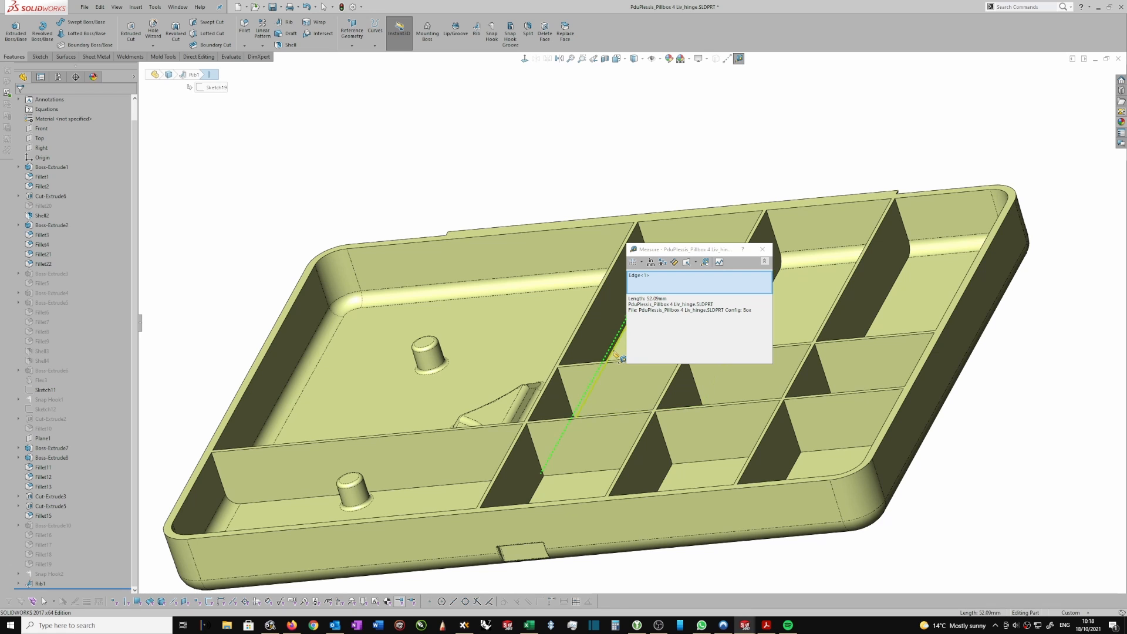
click(614, 352)
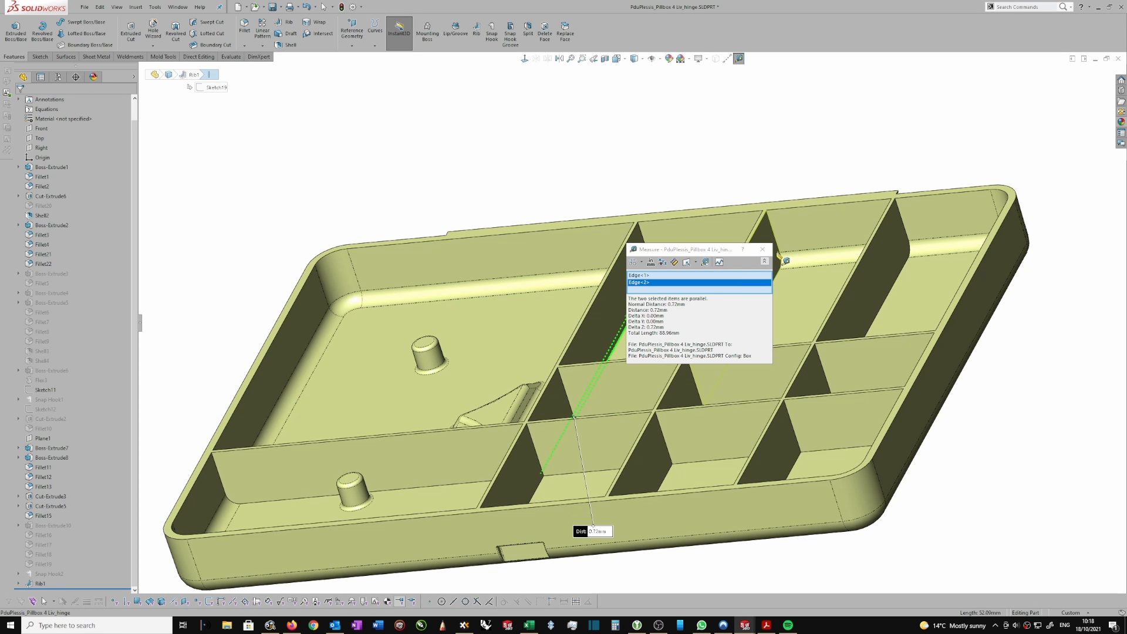
middle_drag(608, 267, 637, 283)
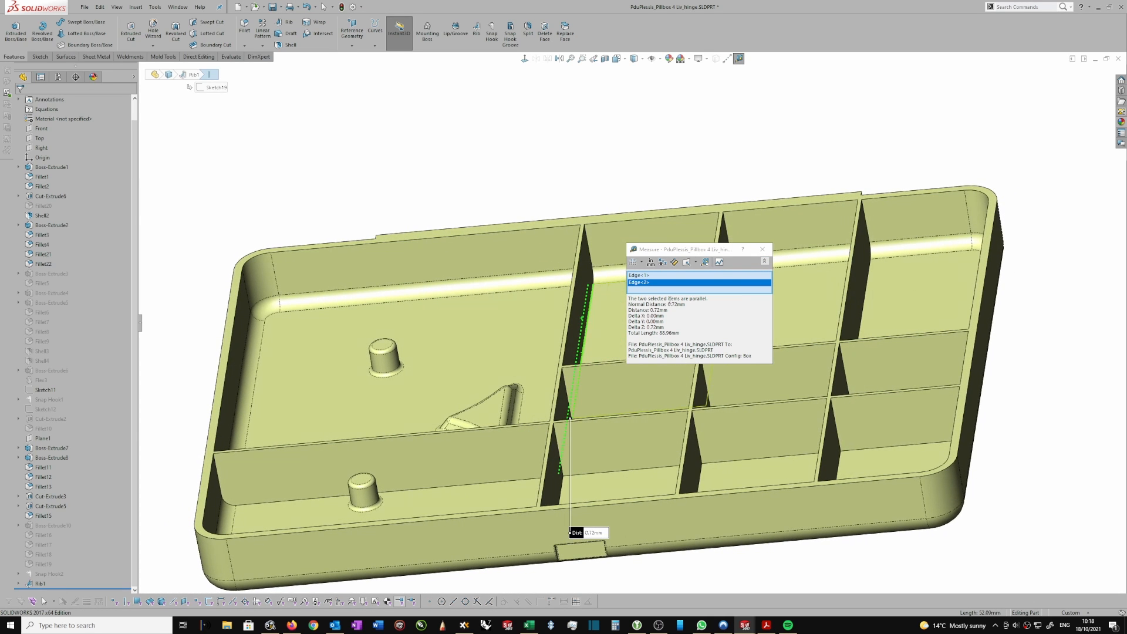
Clear the measured edges and measure the tray's wall thickness between the inner and outer faces of a long side wall.
key(Delete)
click(650, 276)
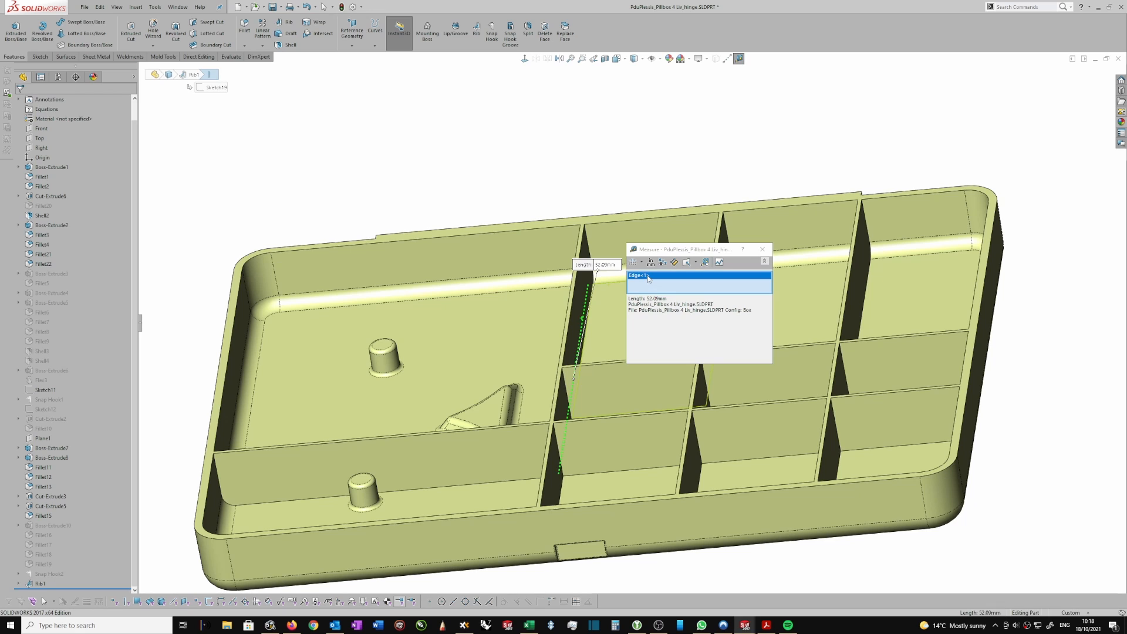
key(Delete)
click(390, 260)
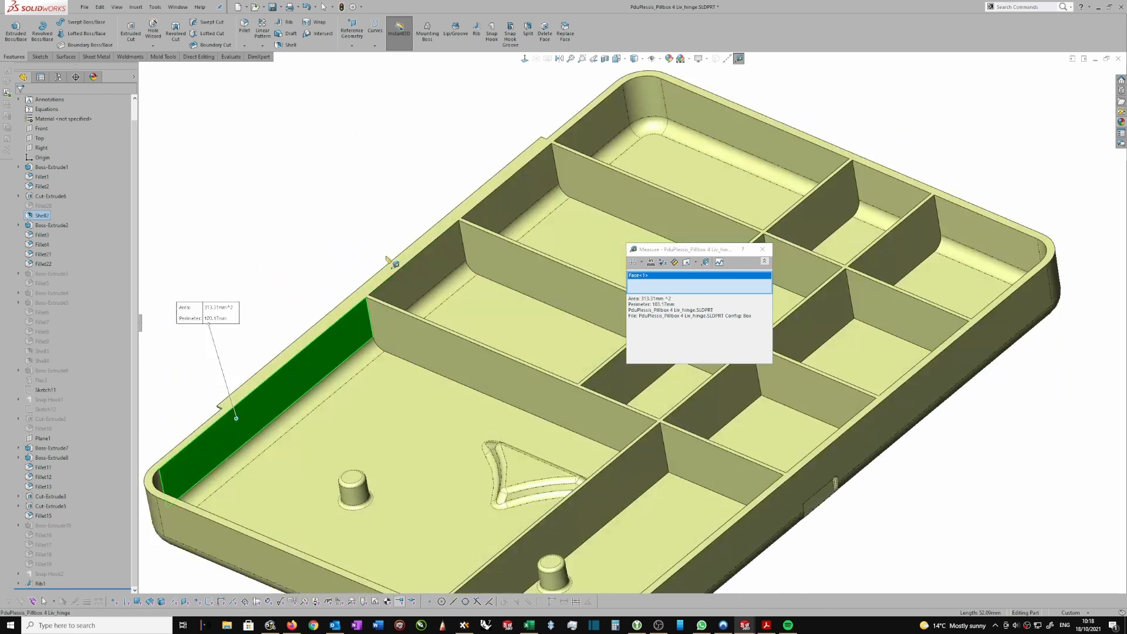
click(577, 355)
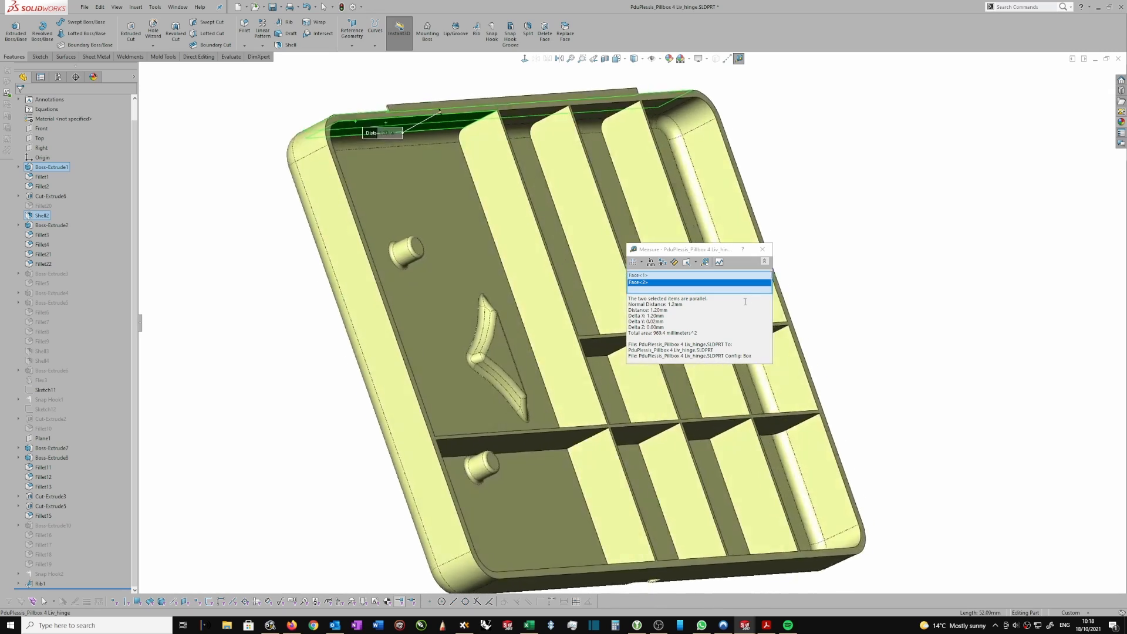
key(Escape)
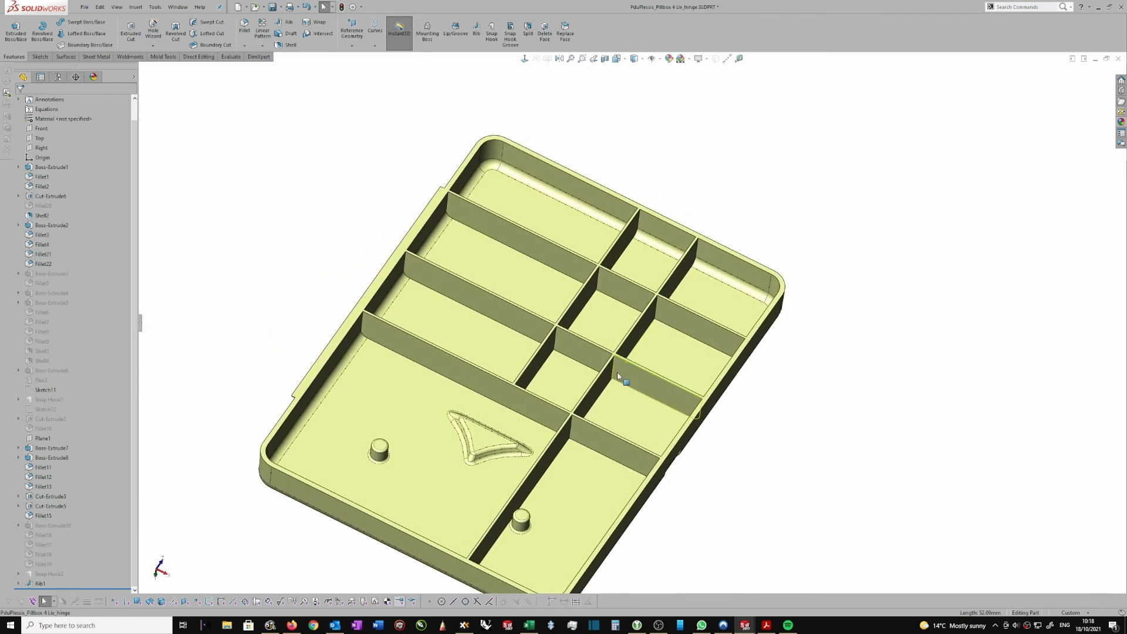
Edit the rib's sketch and shorten the second vertical line so its lower end stops just short of the lowest horizontal line.
click(17, 586)
click(40, 573)
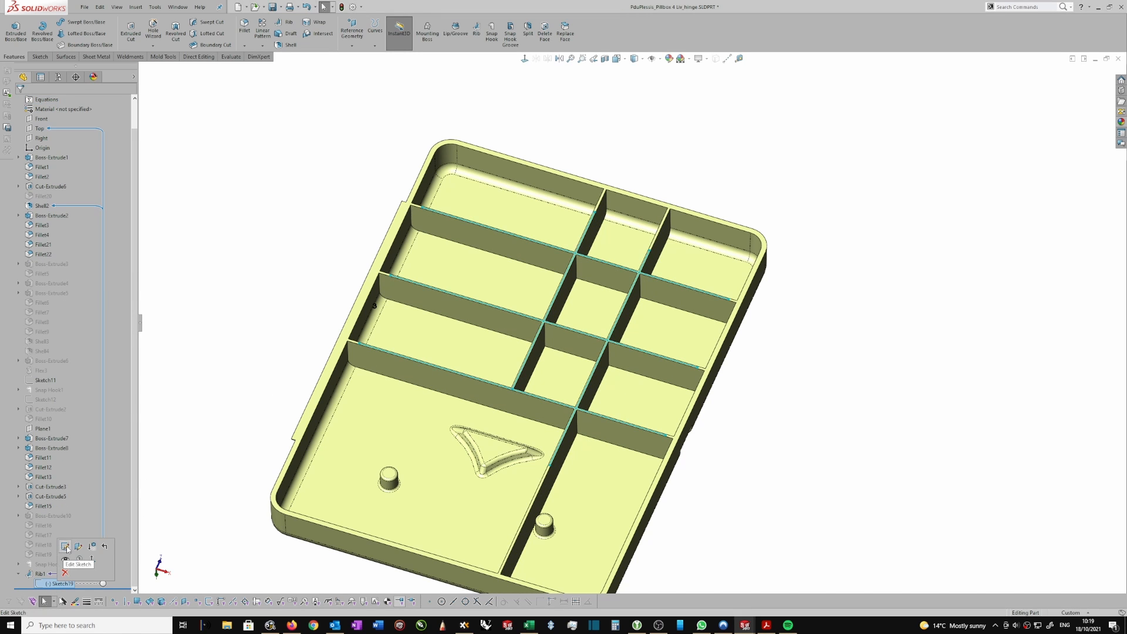
click(66, 547)
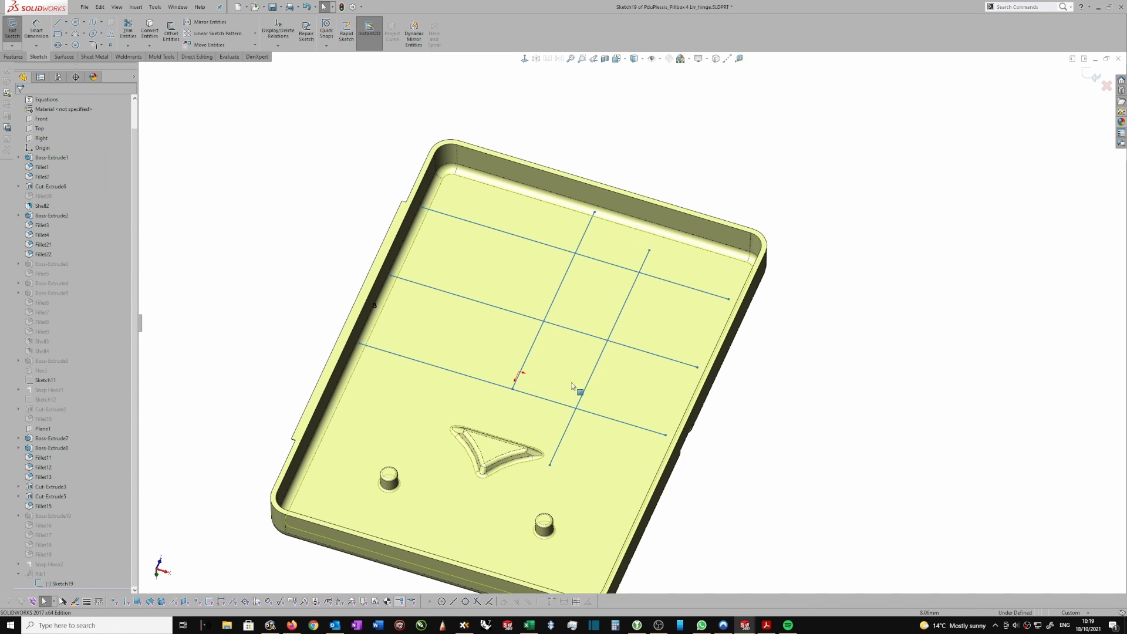
click(552, 466)
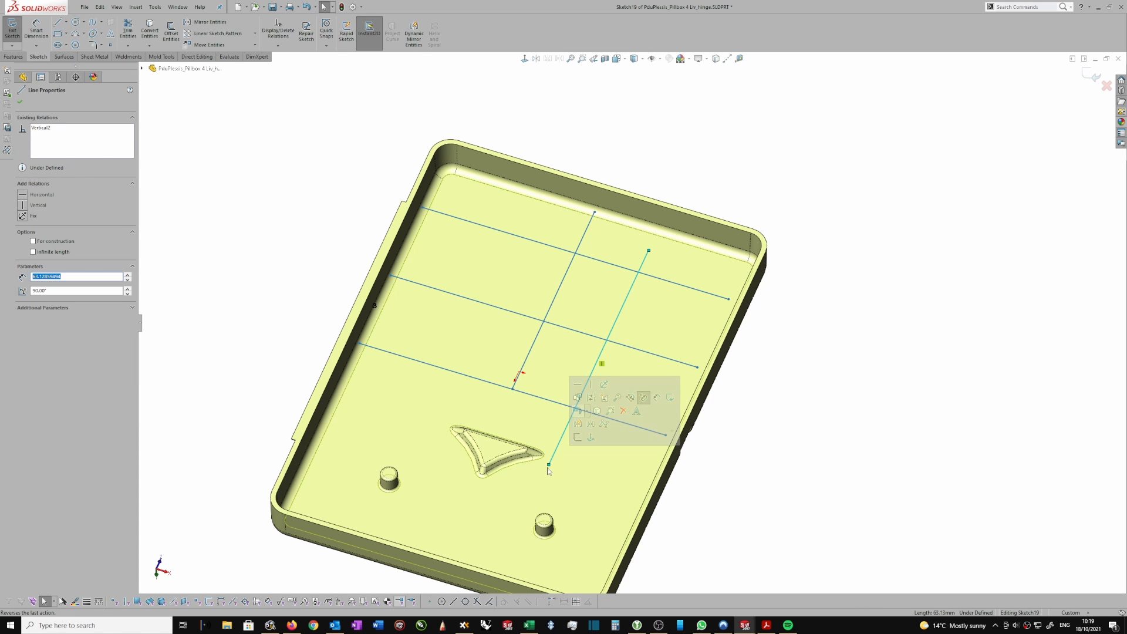
drag(549, 466, 586, 402)
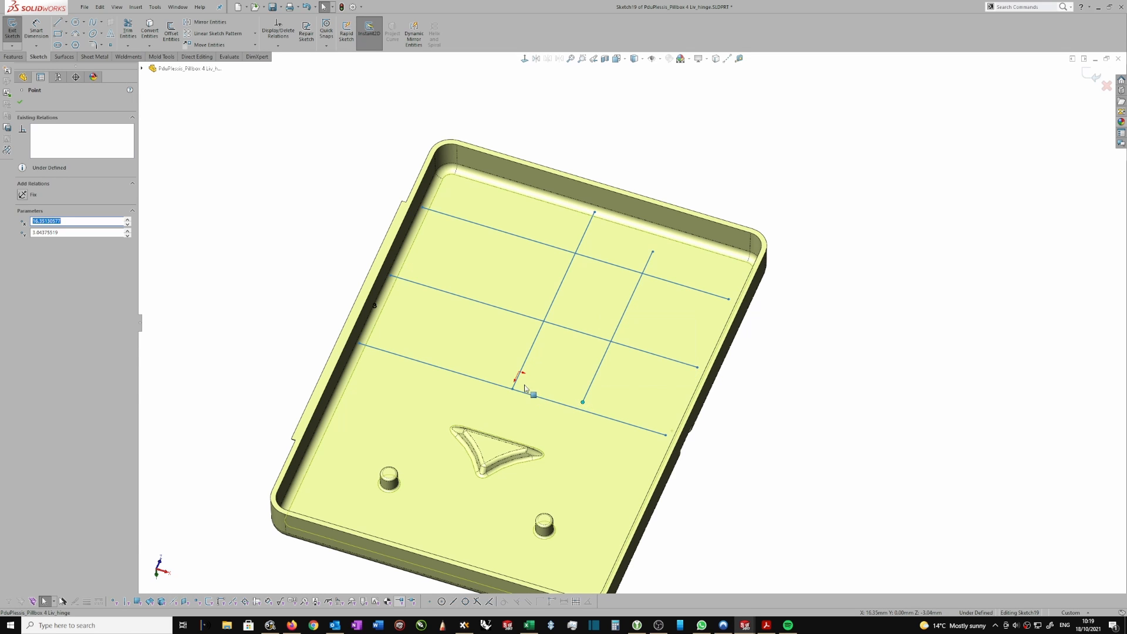
click(653, 252)
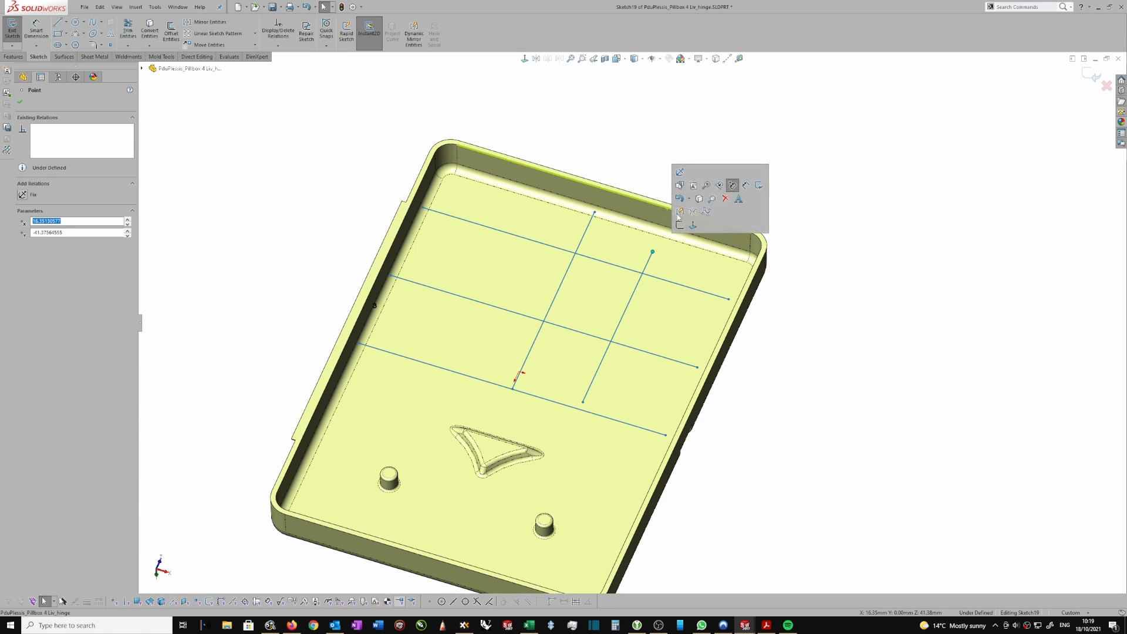
click(1069, 156)
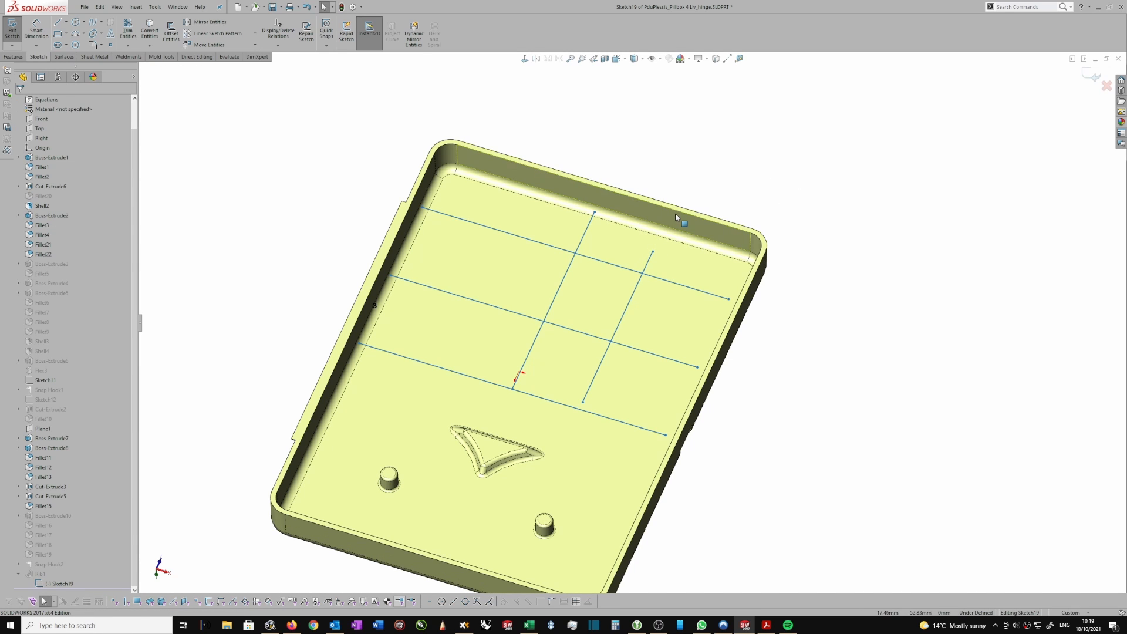
click(1095, 76)
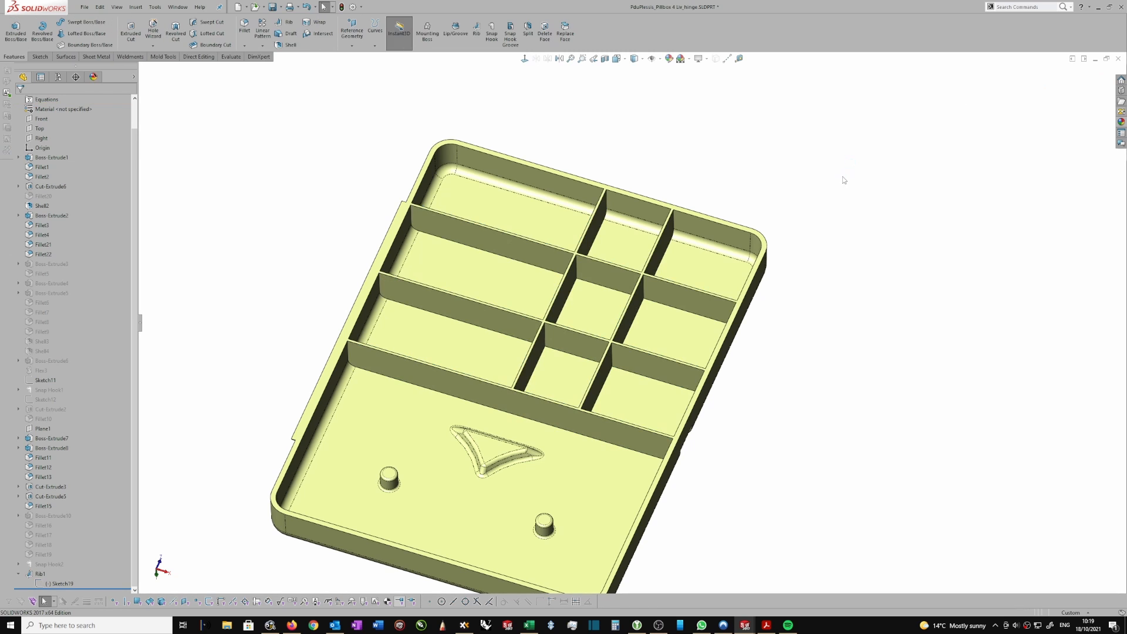
Open the rib feature's settings to review its thickness, draft and type options.
middle_drag(450, 280, 576, 262)
scroll(573, 235, down, 2)
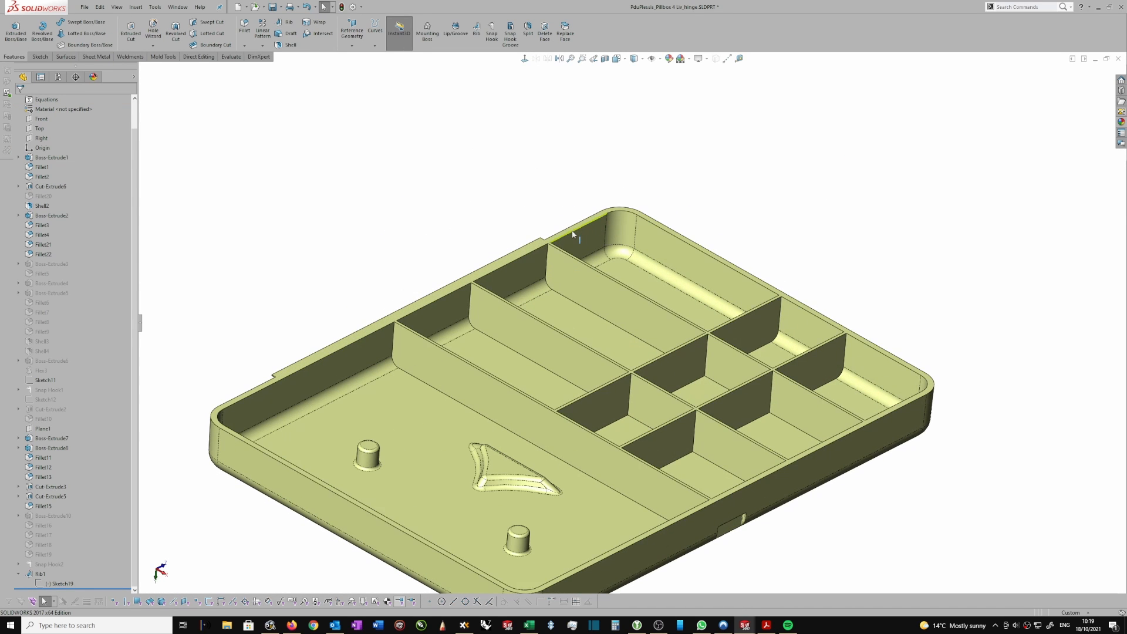
click(40, 574)
click(51, 532)
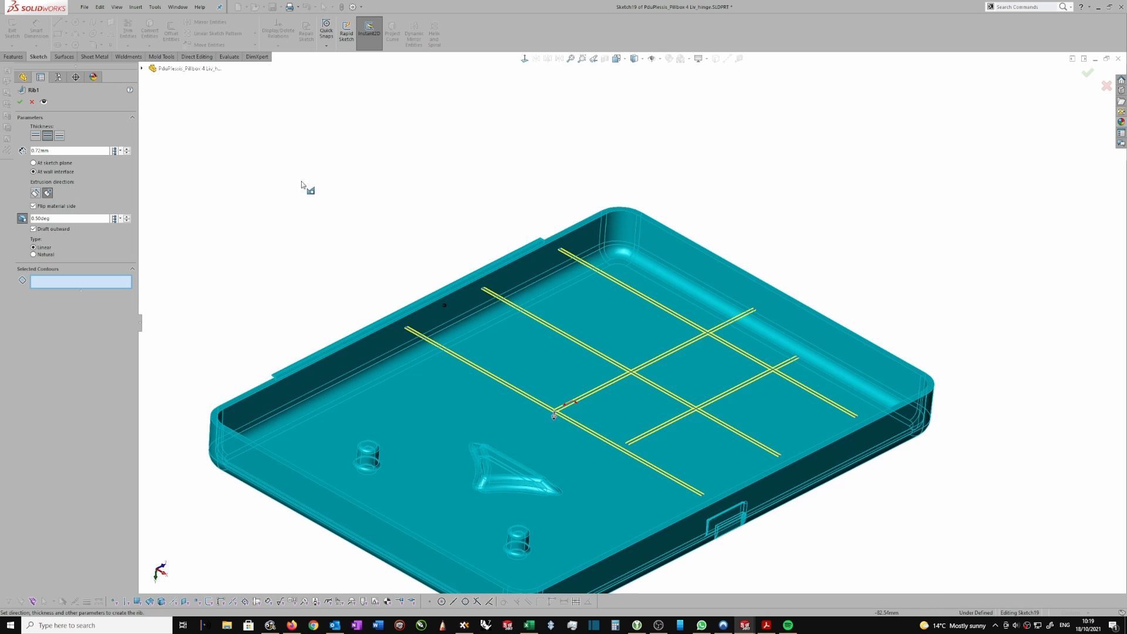
key(super)
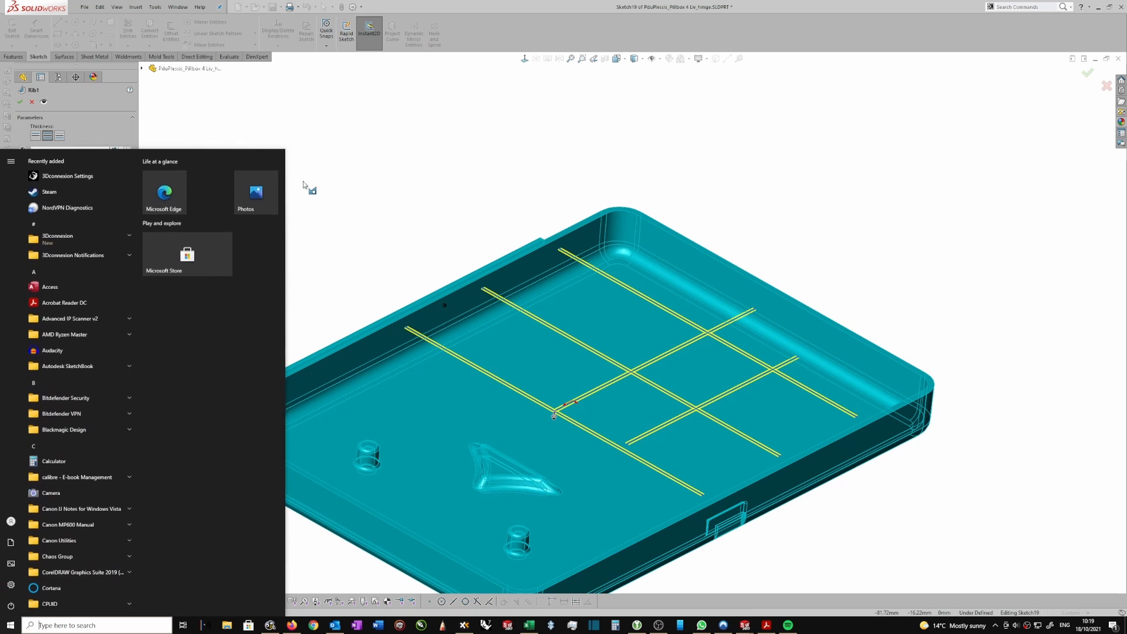
click(444, 178)
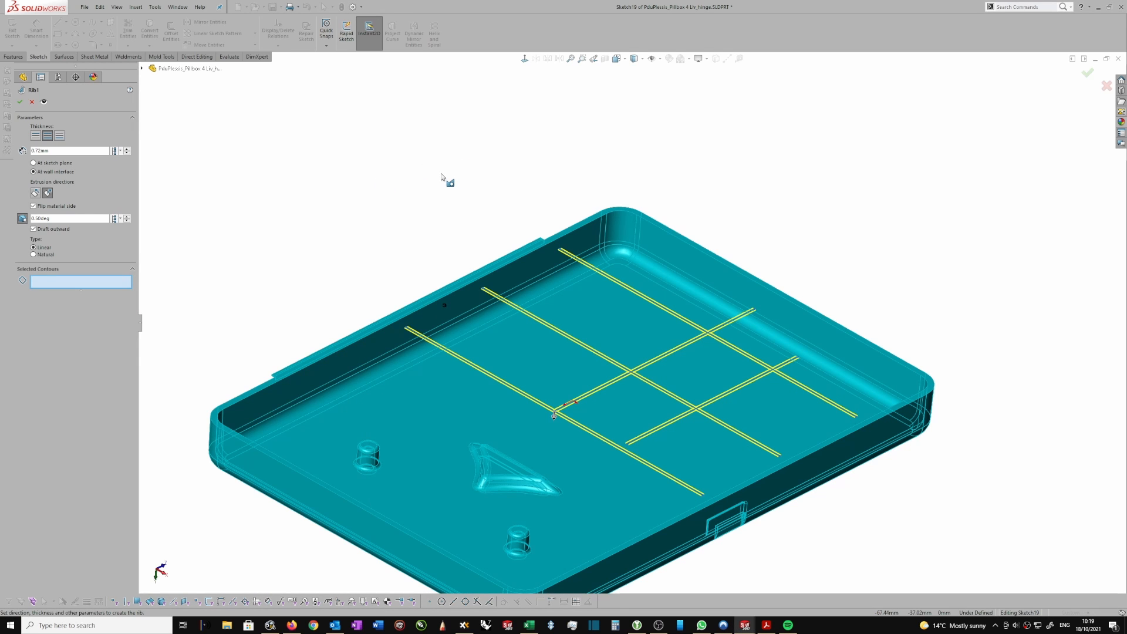
key(super)
key(super)
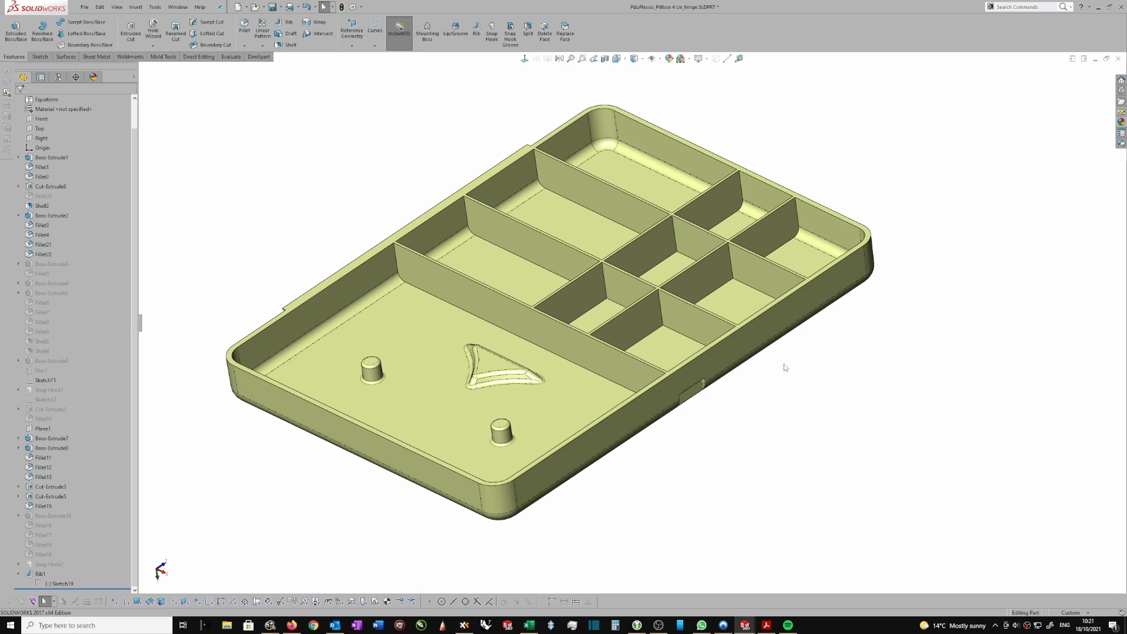
Reopen the rib feature's settings to check its thickness reference and extrusion options, and leave them without applying changes.
click(38, 574)
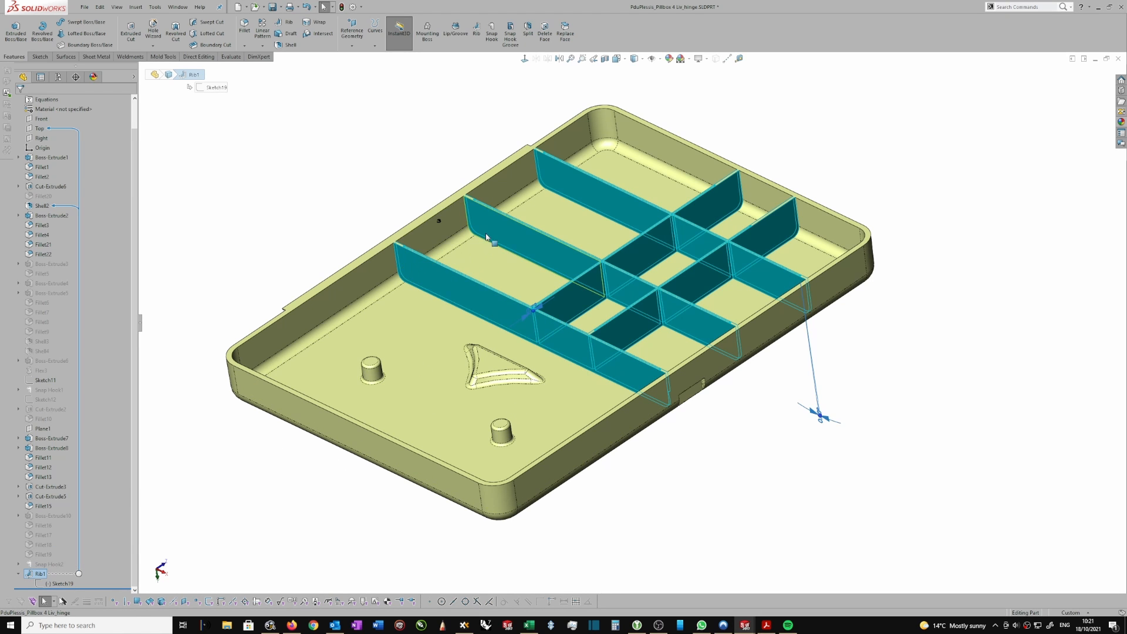
right_click(27, 576)
click(35, 422)
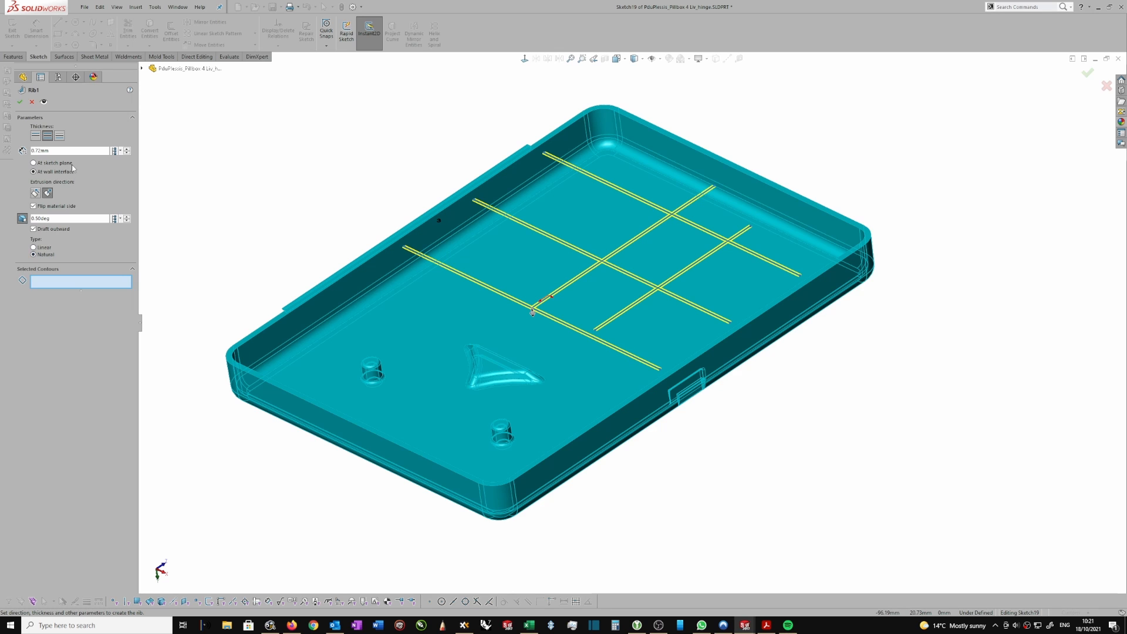
click(30, 103)
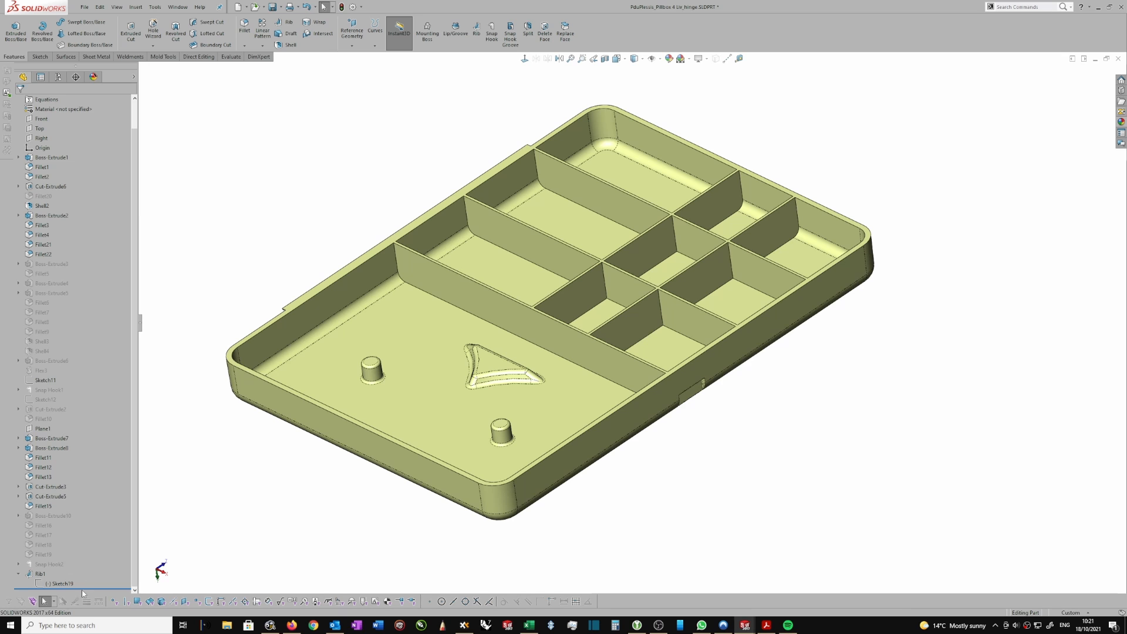
Roll the model back before the rib and create a reference plane offset 1 mm below the tray's top rim face.
drag(86, 586, 82, 568)
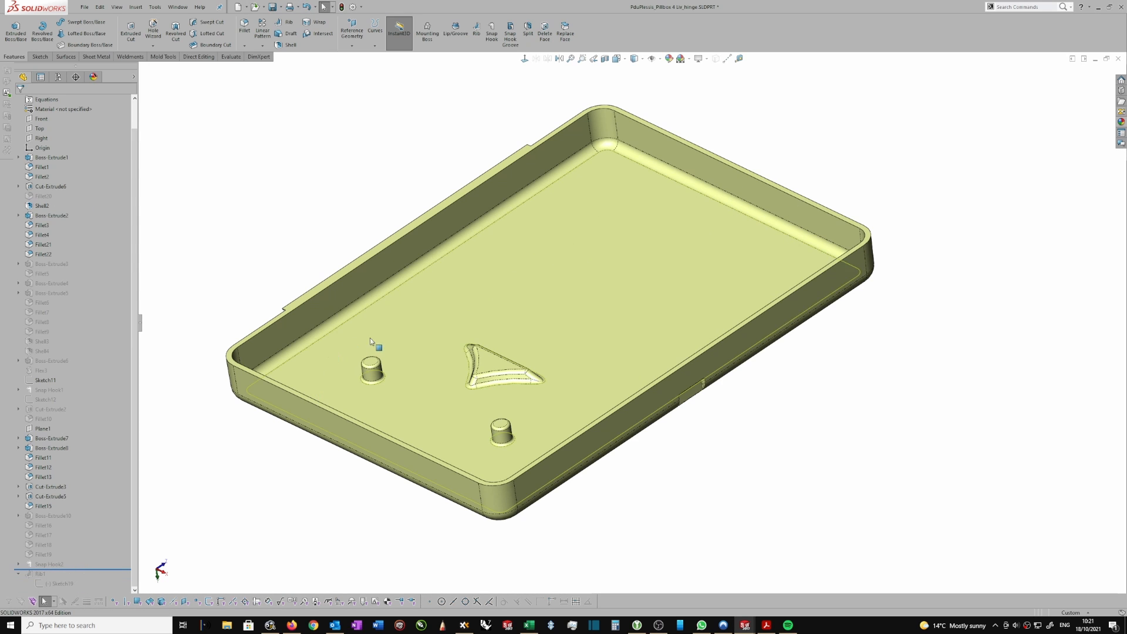
click(520, 163)
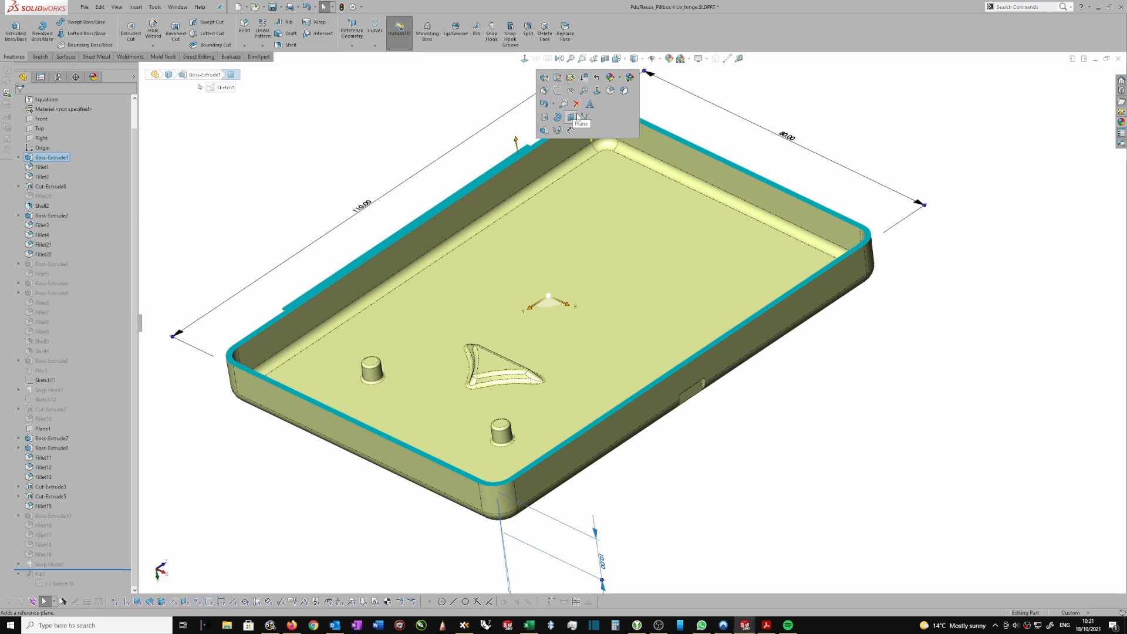
click(571, 117)
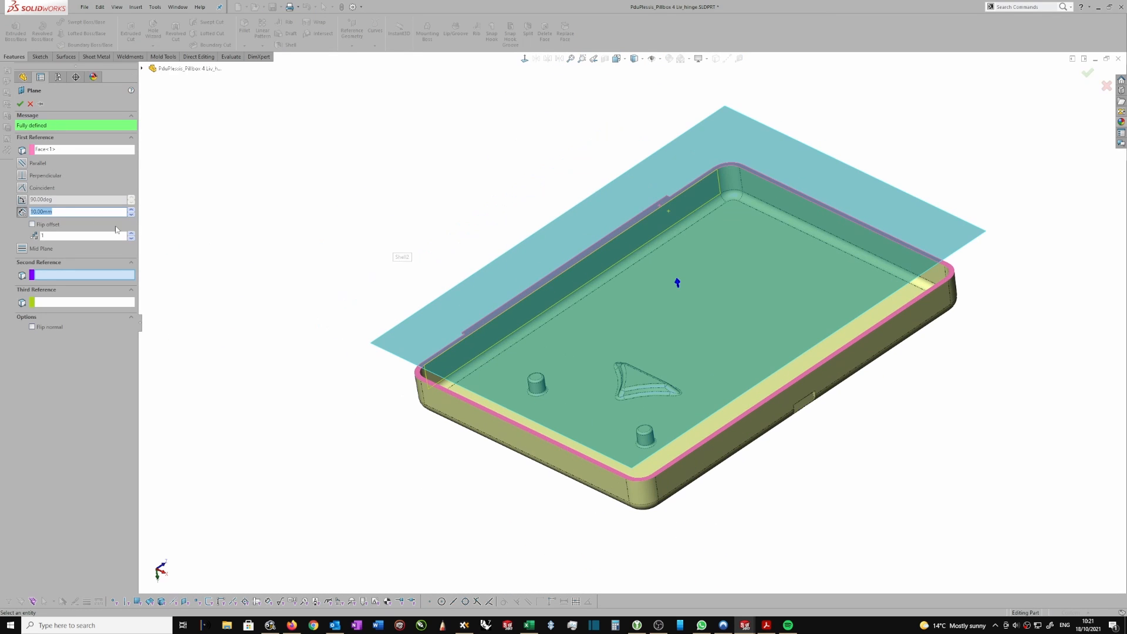
text(1)
key(Return)
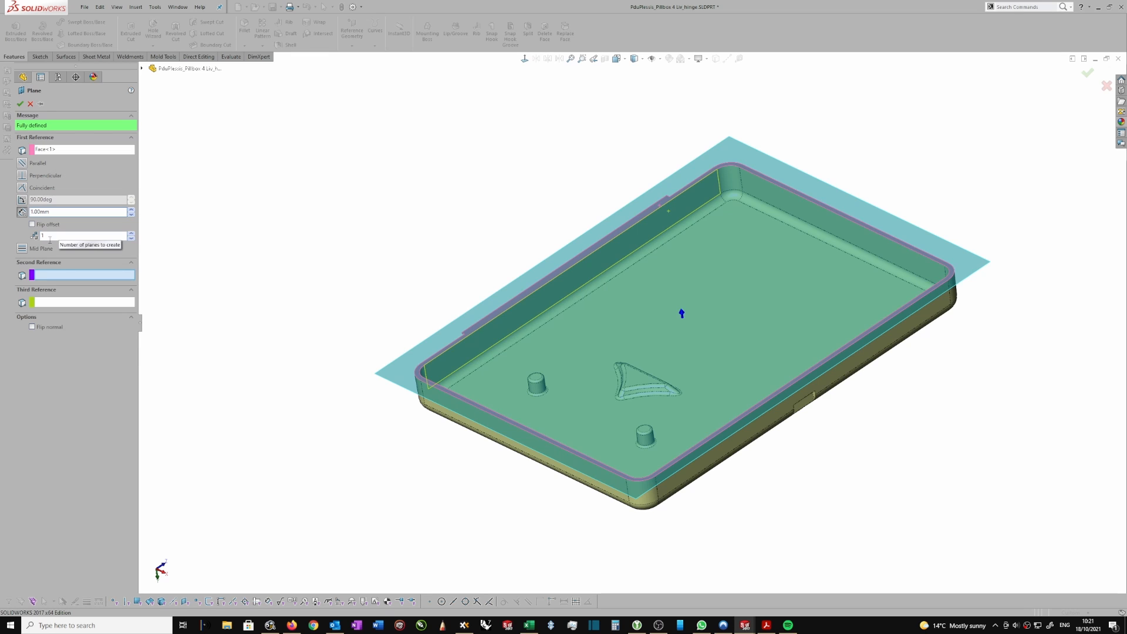
click(32, 224)
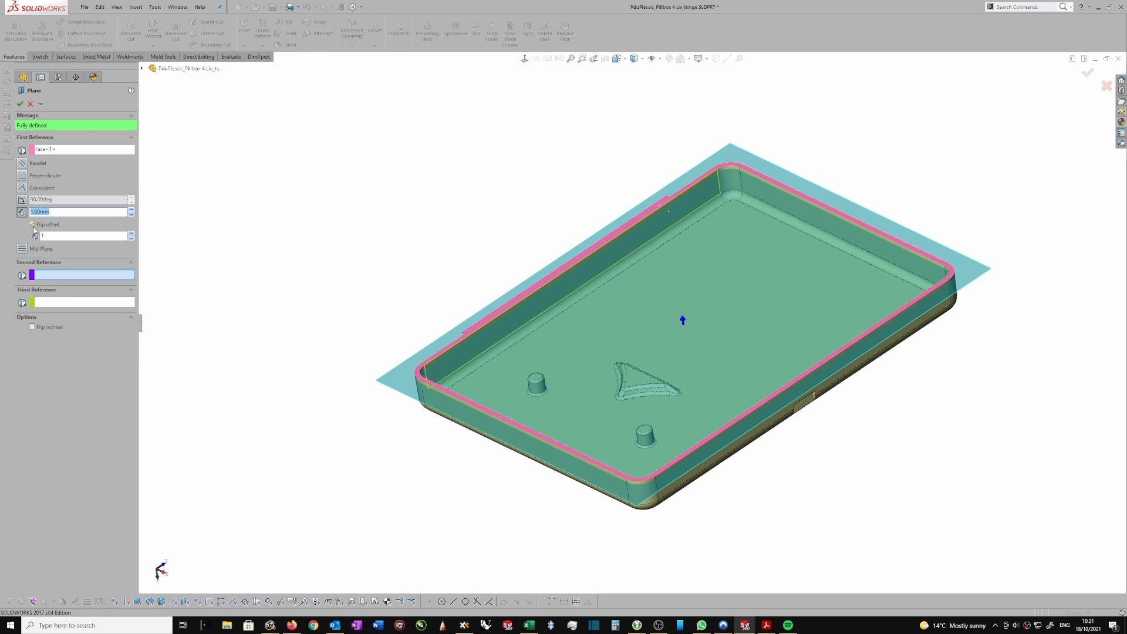
click(20, 104)
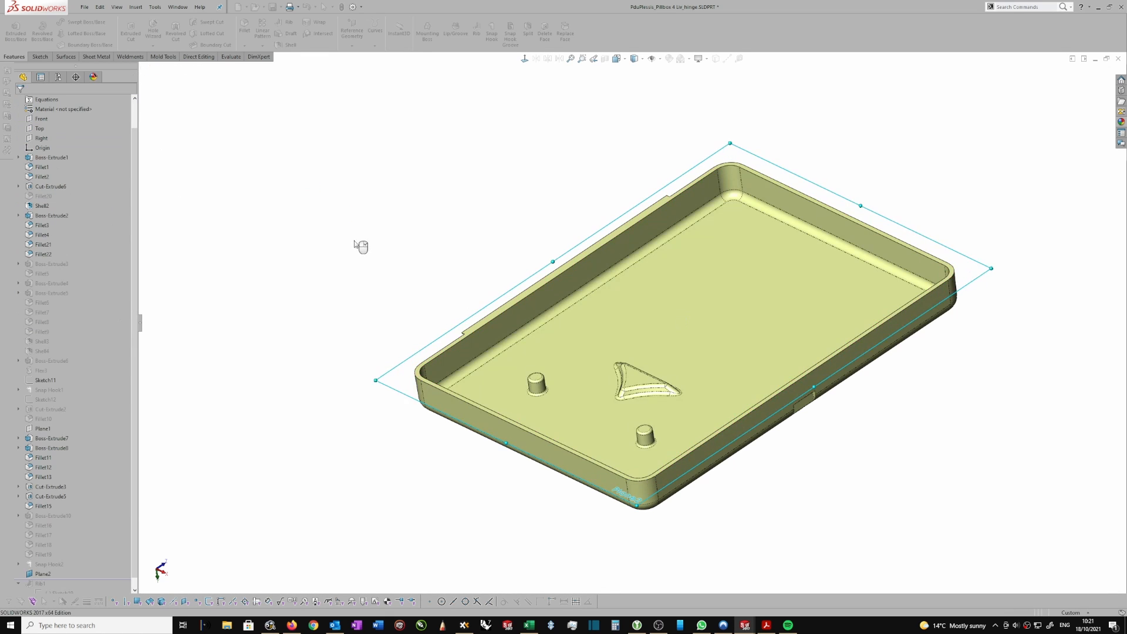
Roll the model forward past the rib so the feature is active after the new reference plane.
scroll(181, 405, down, 1)
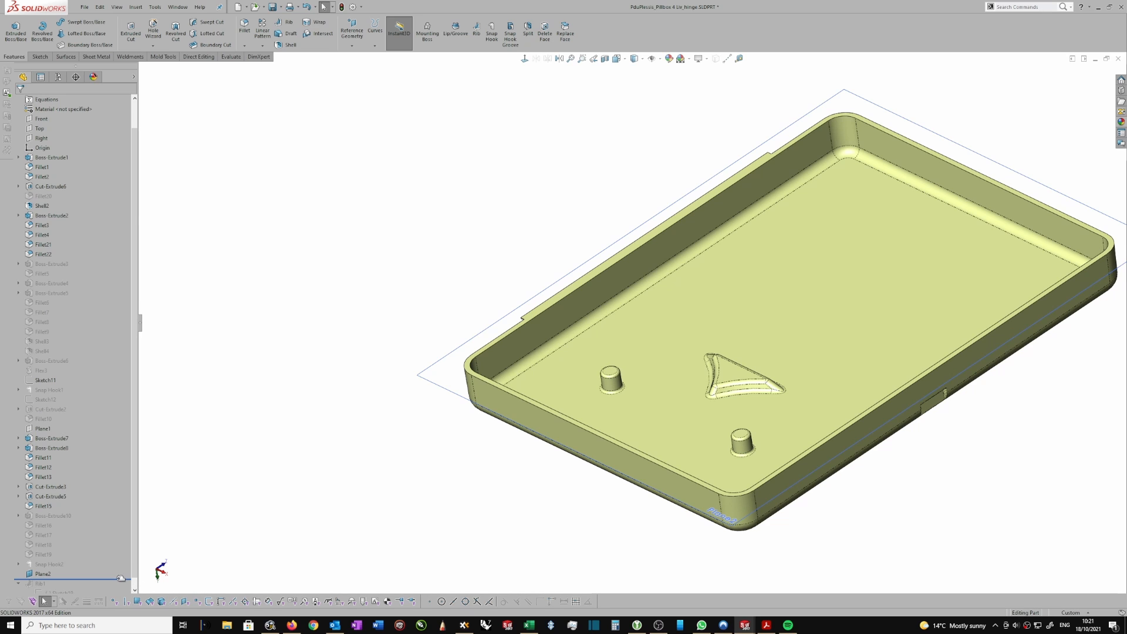
mouse_move(120, 578)
mouse_down()
mouse_move(117, 590)
mouse_move(116, 565)
mouse_up()
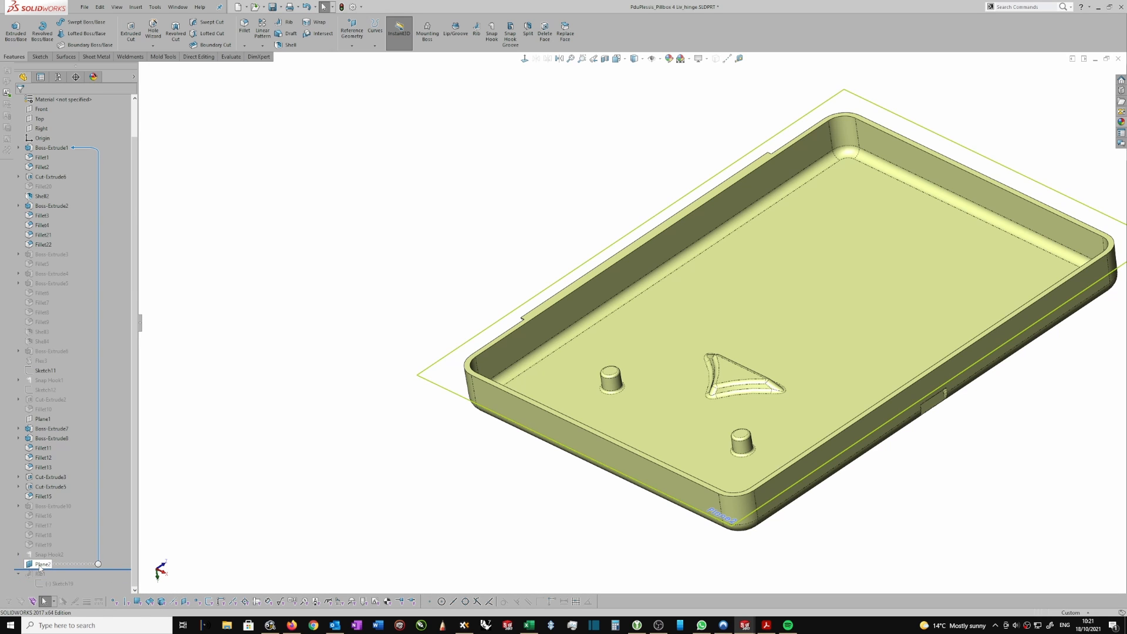
click(96, 569)
drag(95, 569, 94, 588)
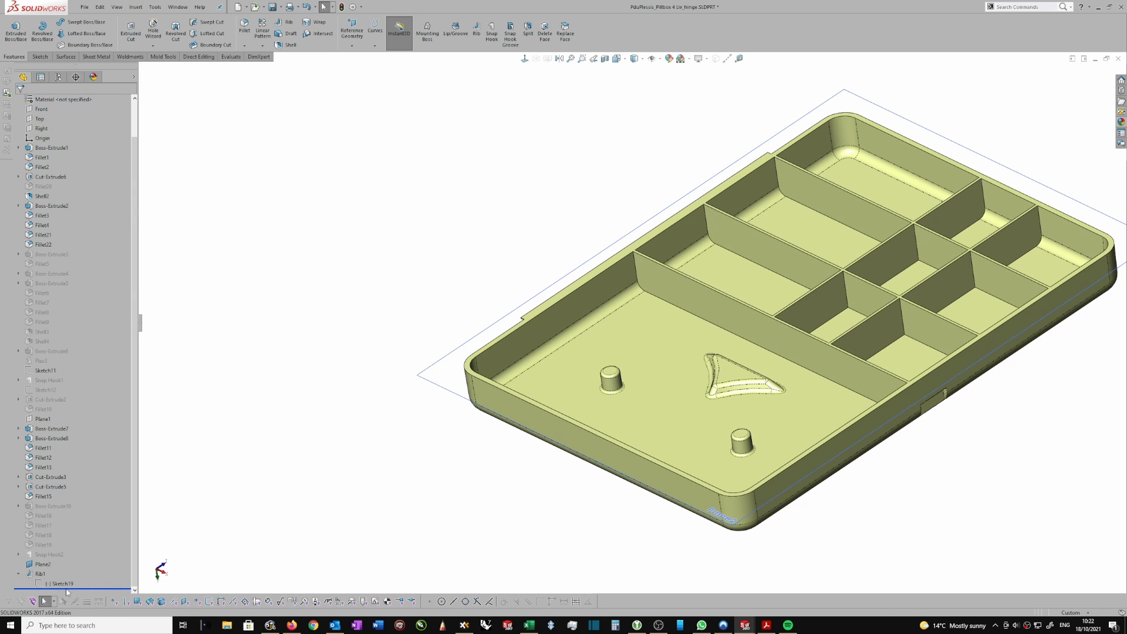
Move the rib's sketch onto Plane2, the plane offset below the rim, and clear the selection.
right_click(64, 584)
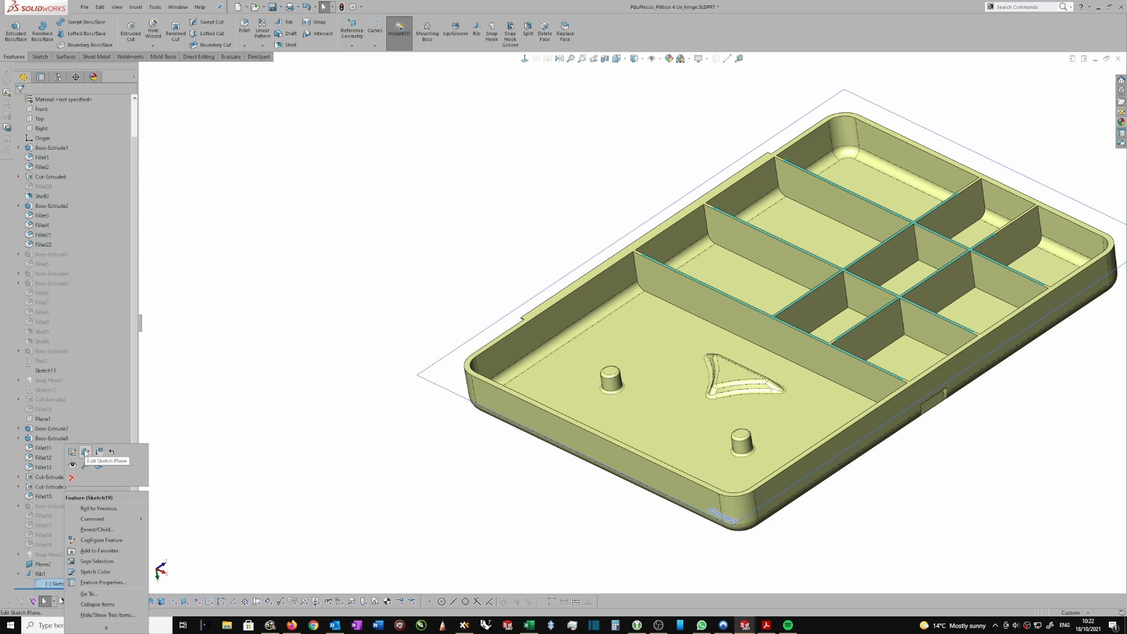
click(85, 453)
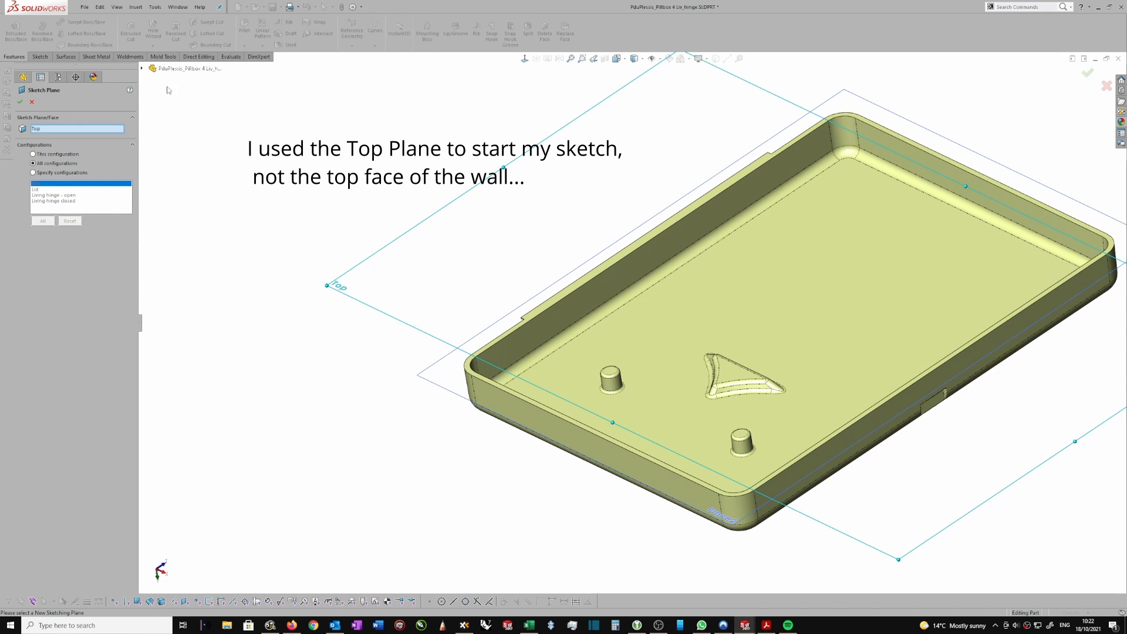
click(141, 69)
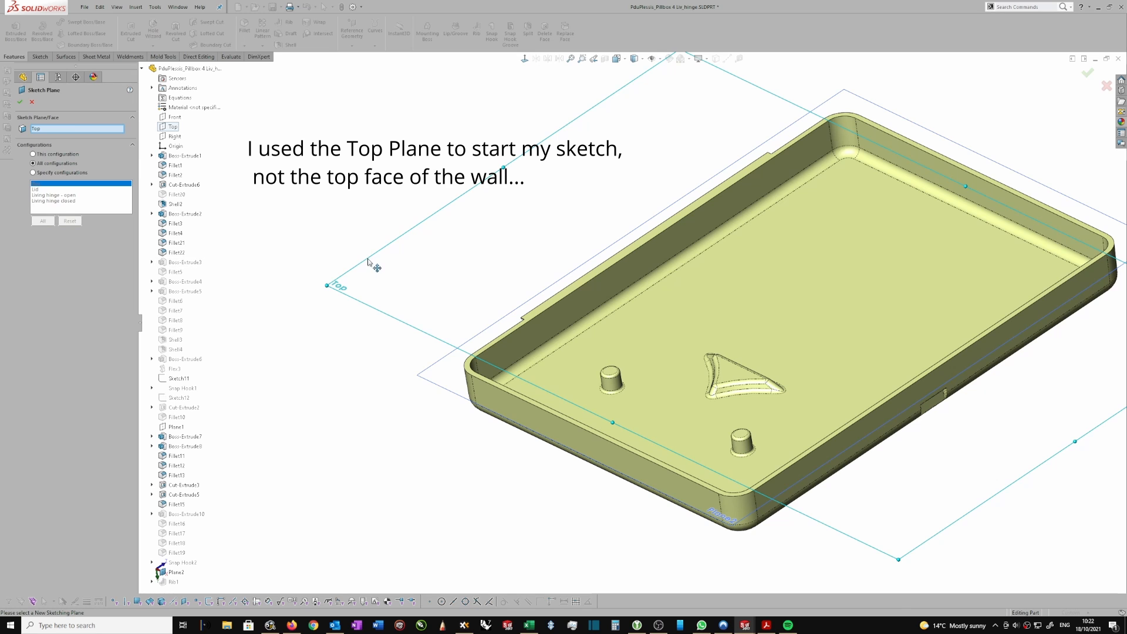
click(175, 572)
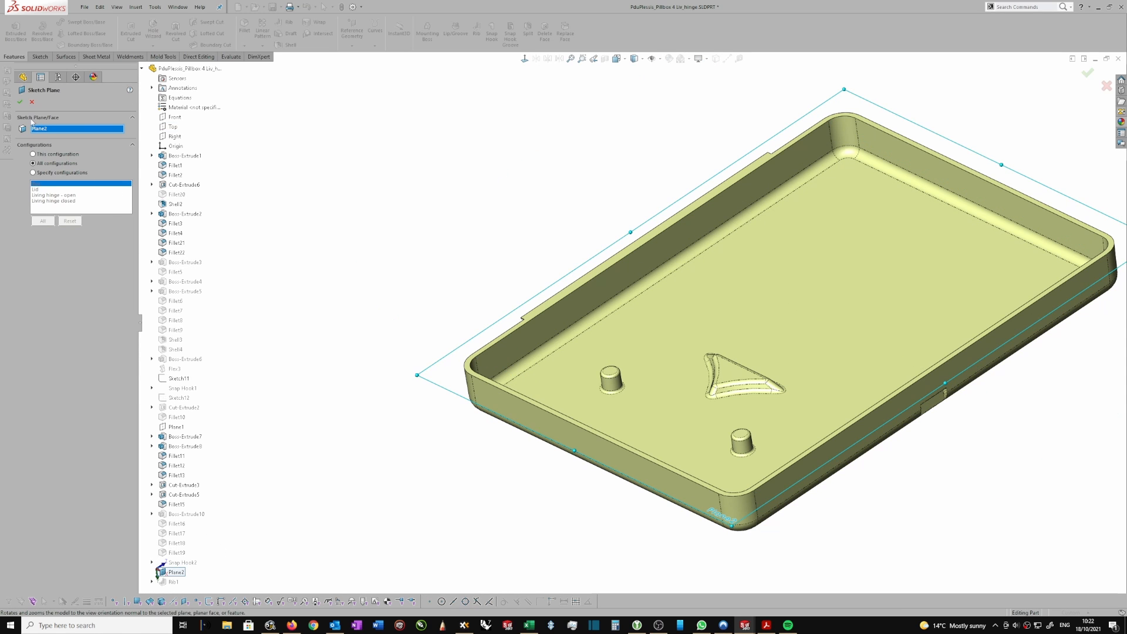
click(20, 101)
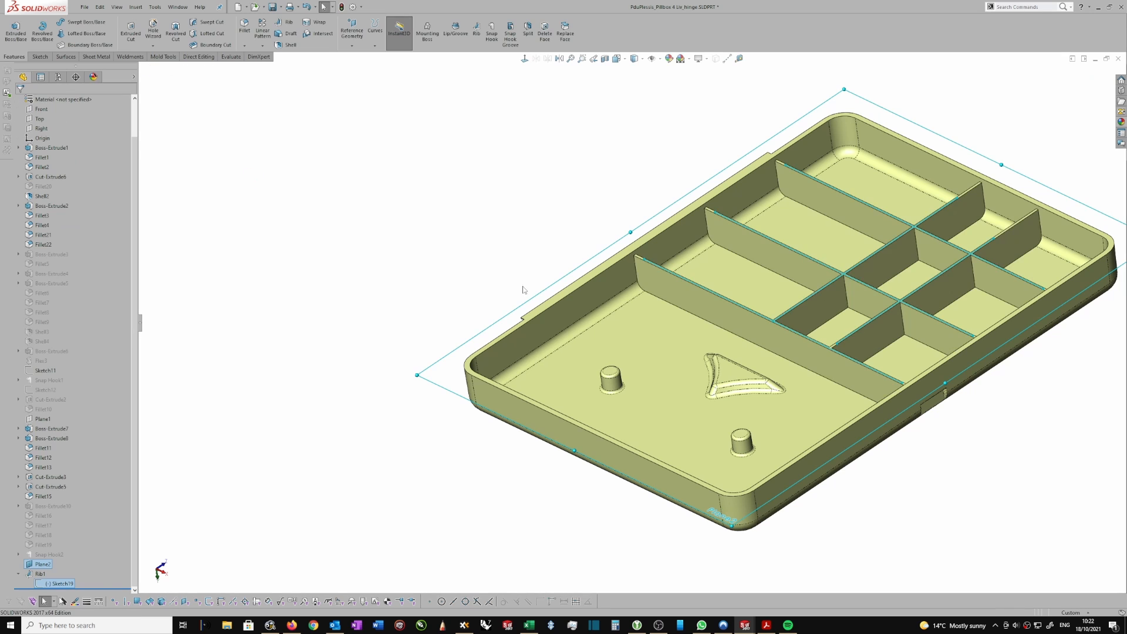
scroll(691, 291, down, 3)
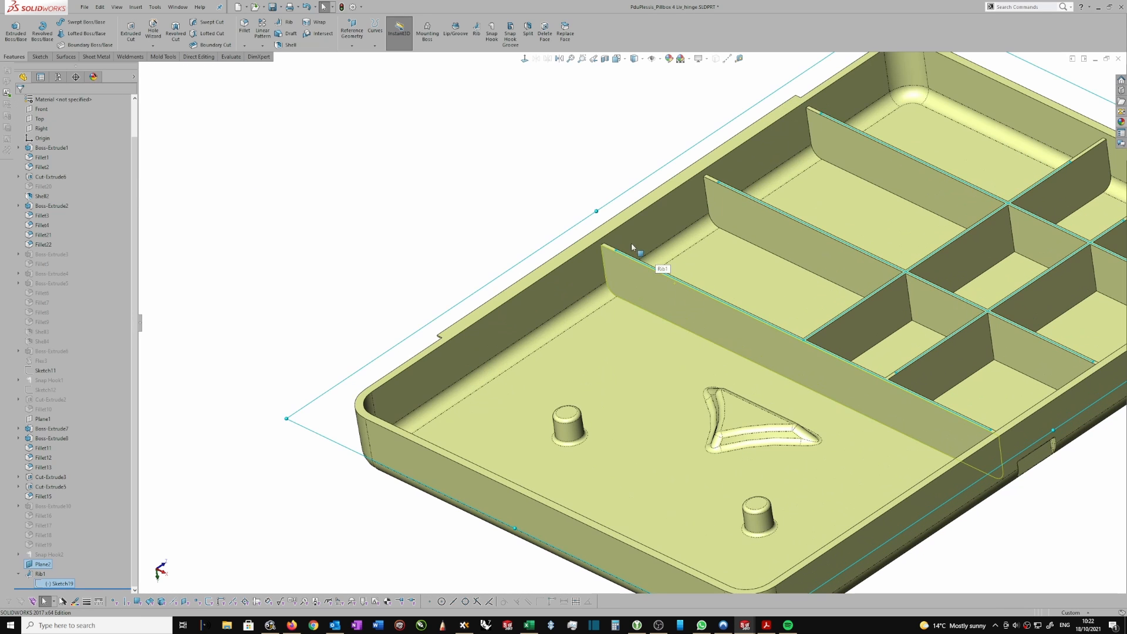
click(507, 185)
mouse_move(659, 204)
middle_down()
mouse_move(608, 241)
mouse_move(908, 300)
middle_up()
scroll(607, 243, up, 2)
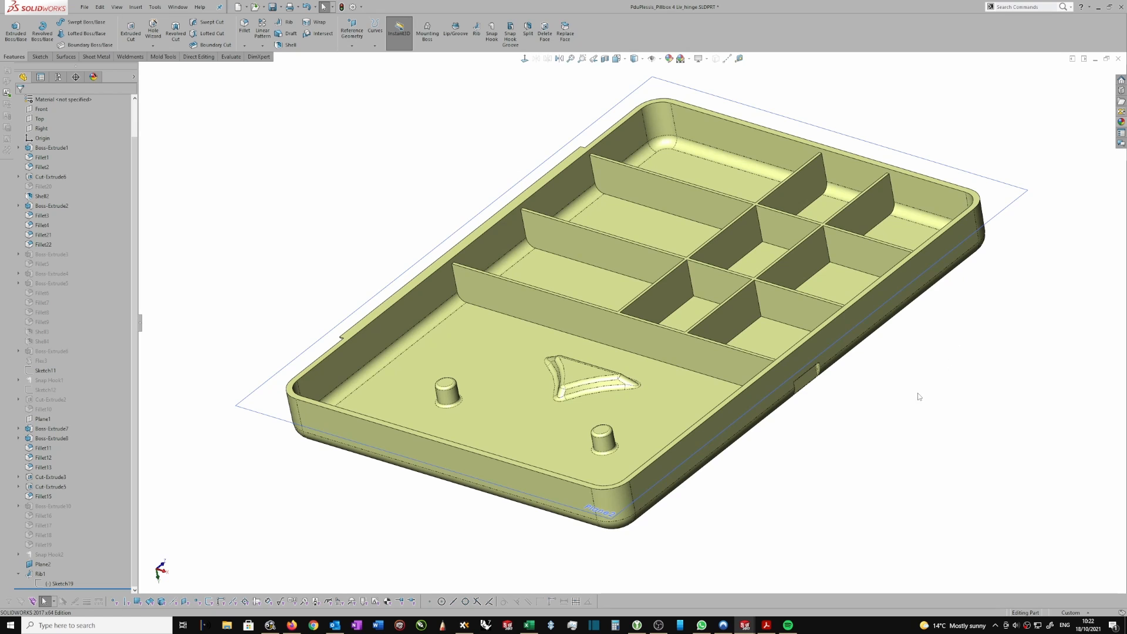